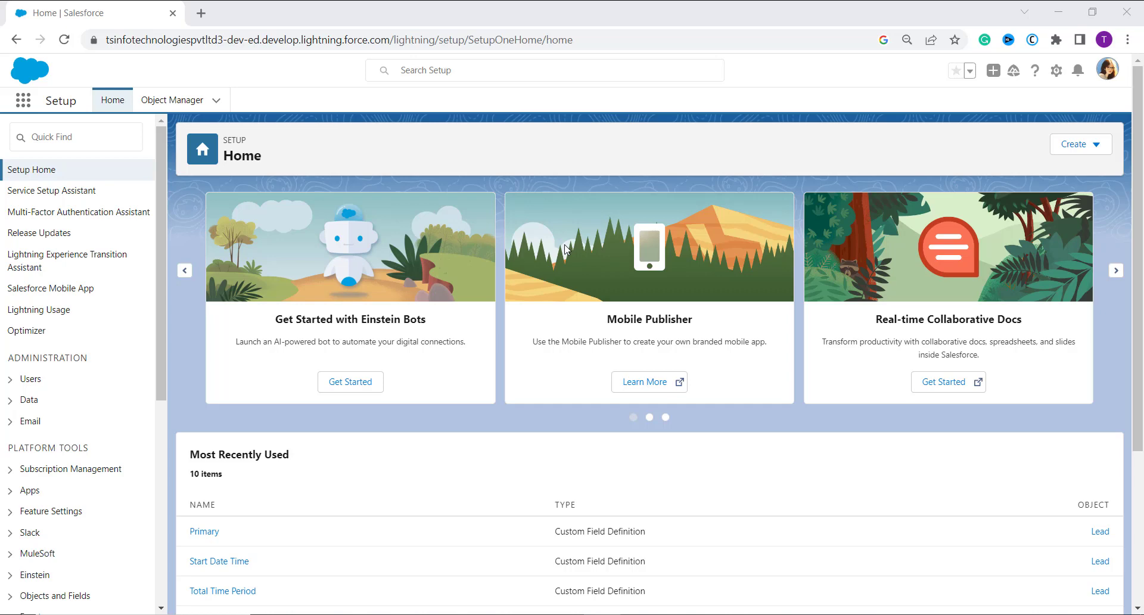
Switch to the Marketing app and list All leads, showing 26 records
click(24, 101)
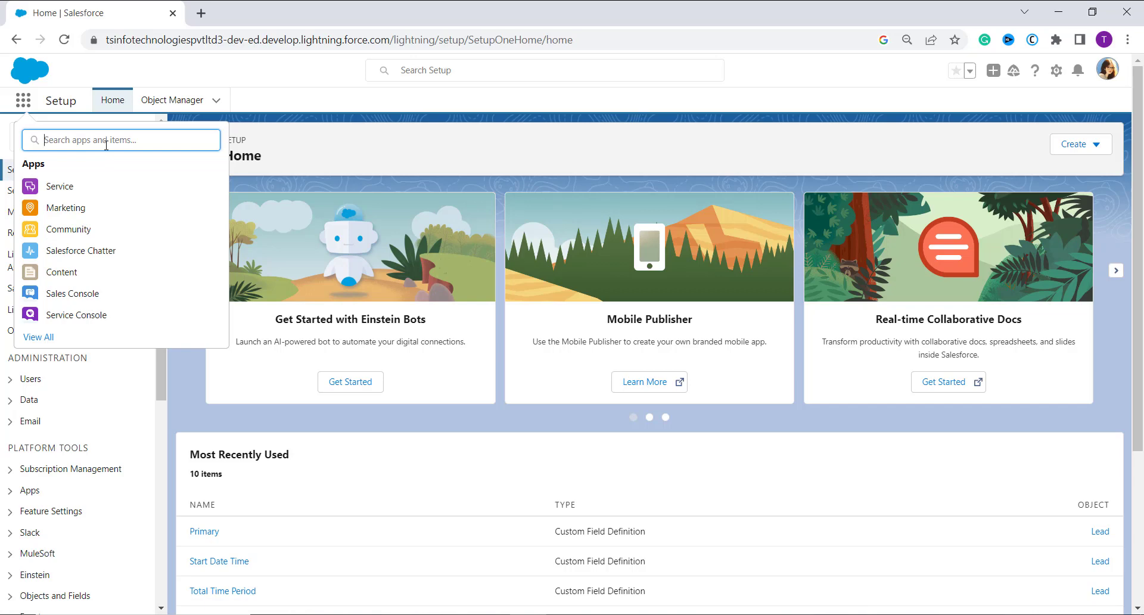
click(65, 208)
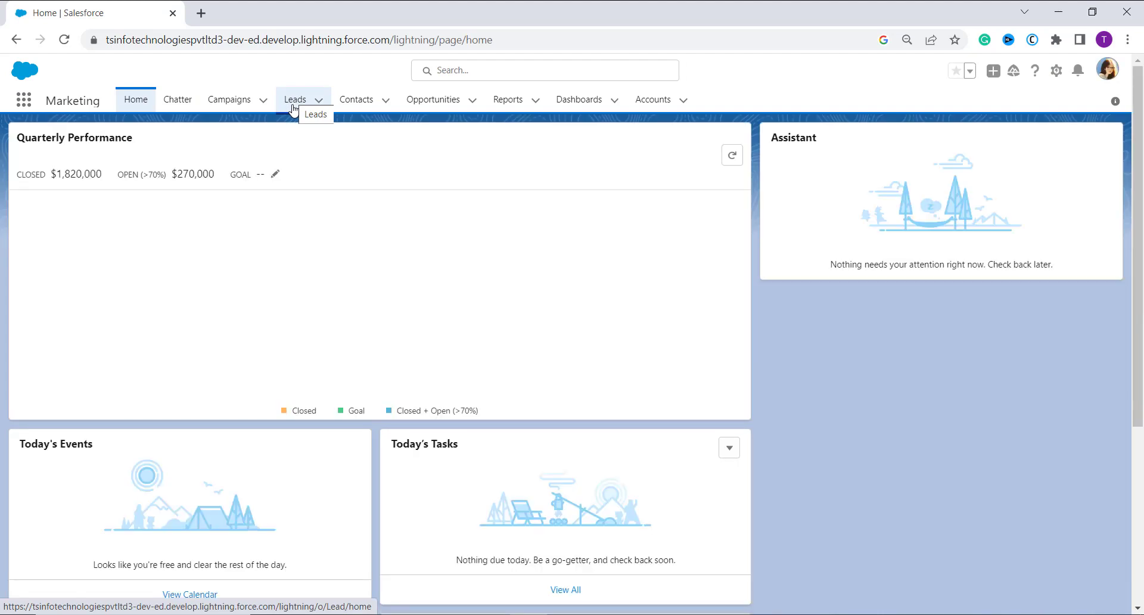
click(293, 108)
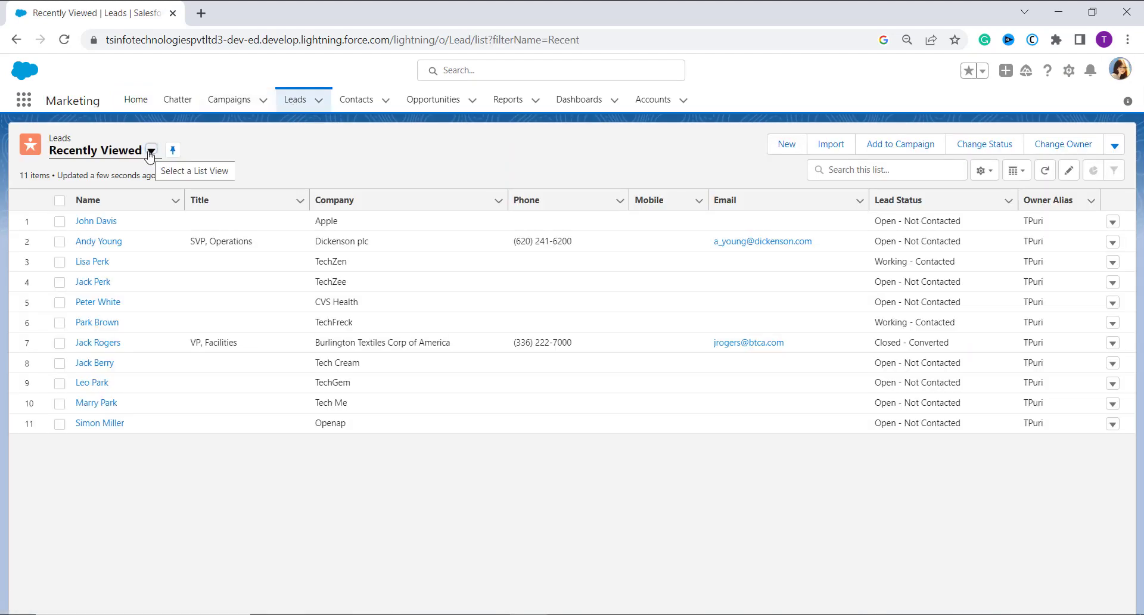
click(151, 152)
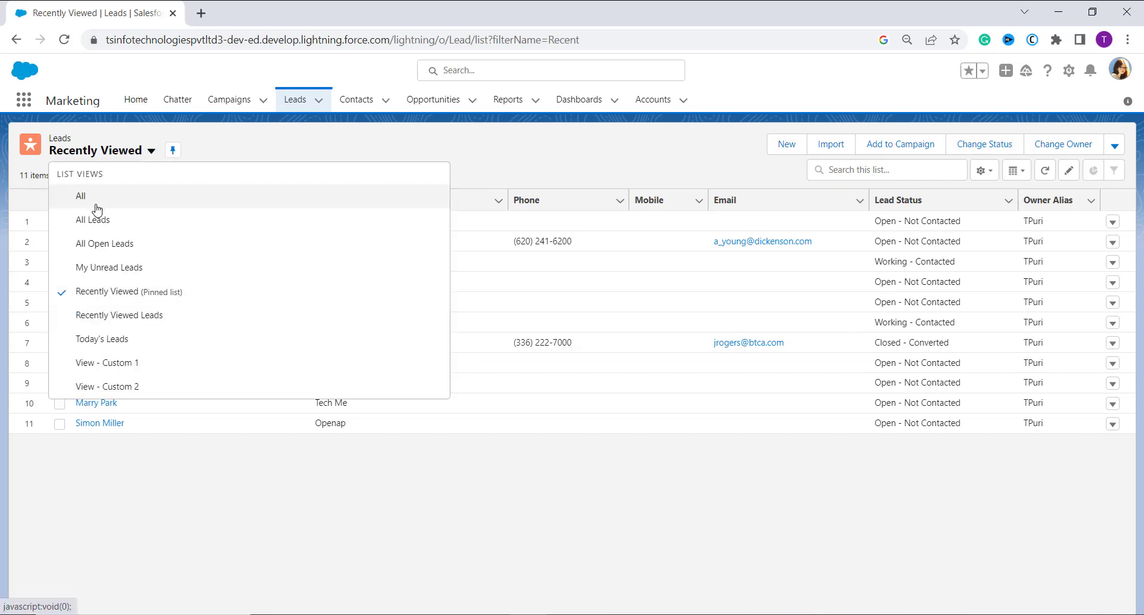
click(80, 196)
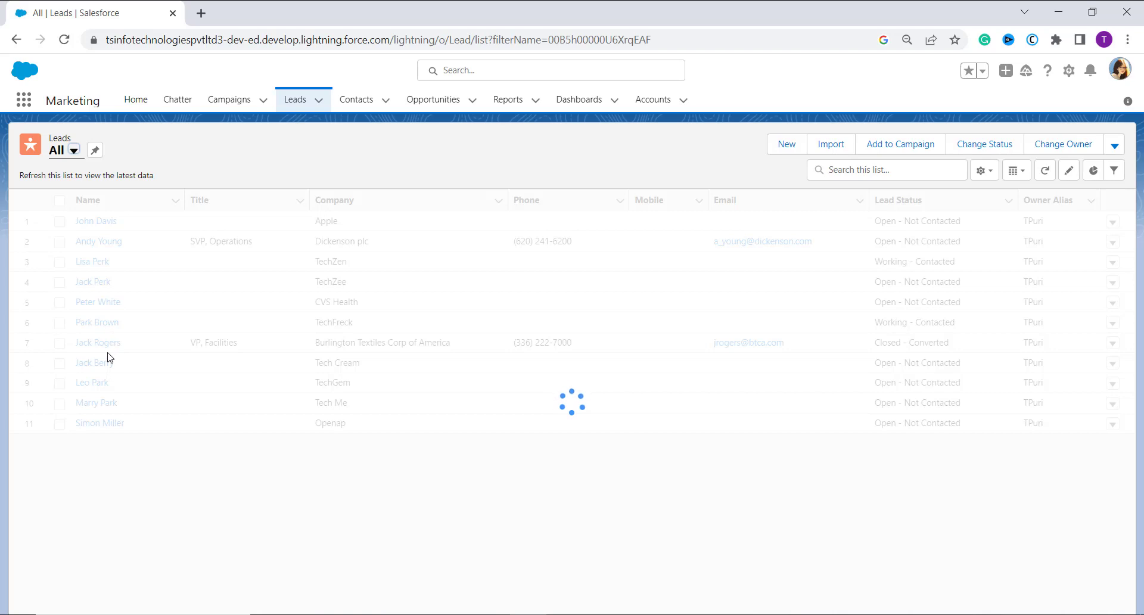
scroll(108, 358, down, 2)
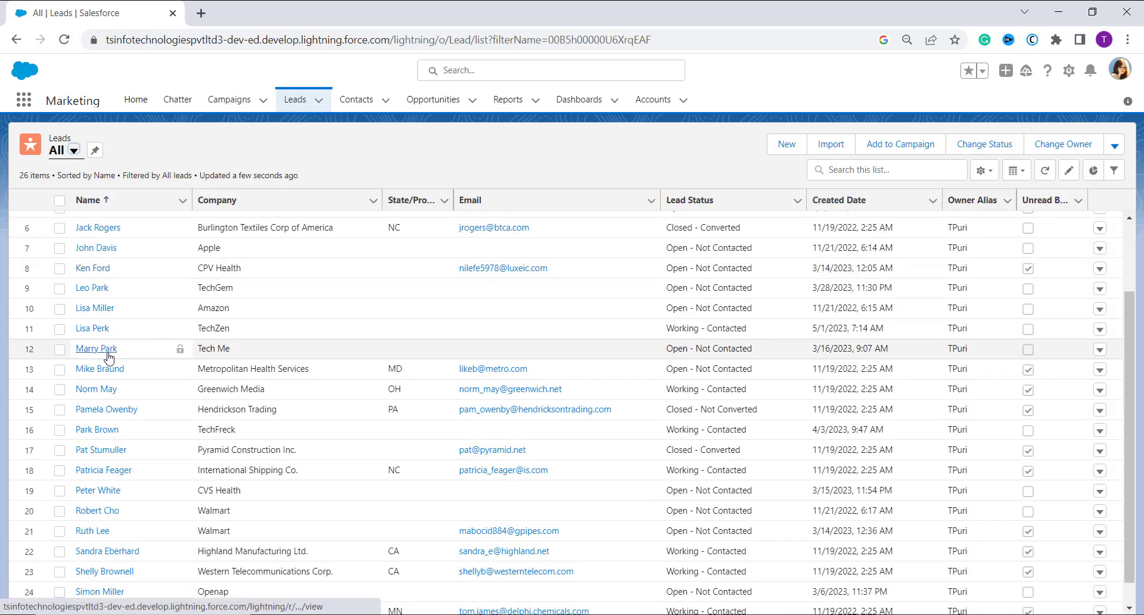
scroll(109, 358, down, 1)
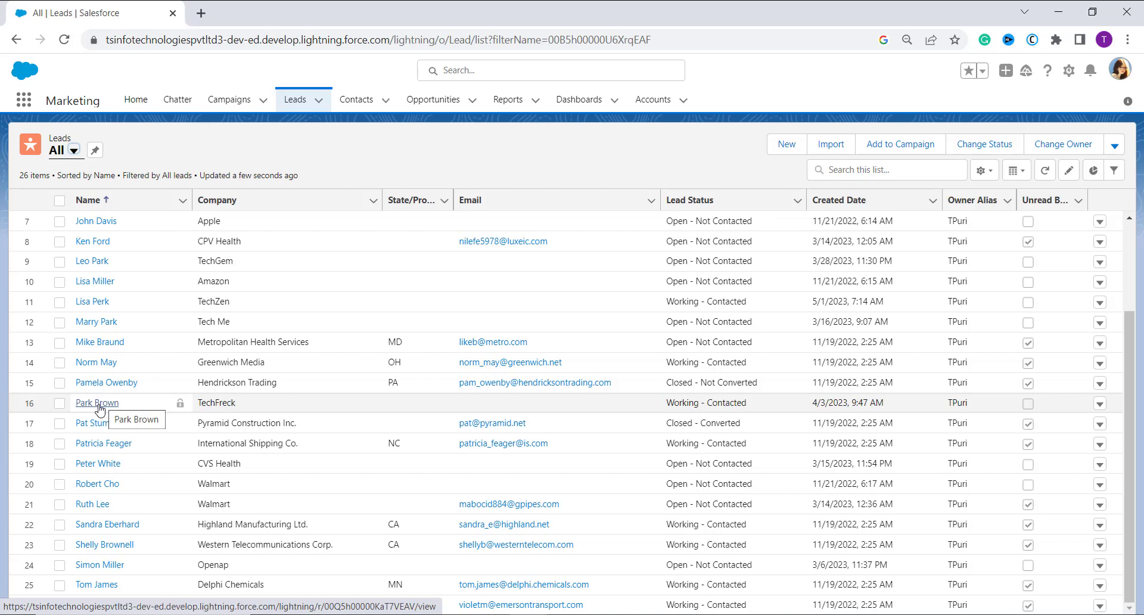
click(98, 403)
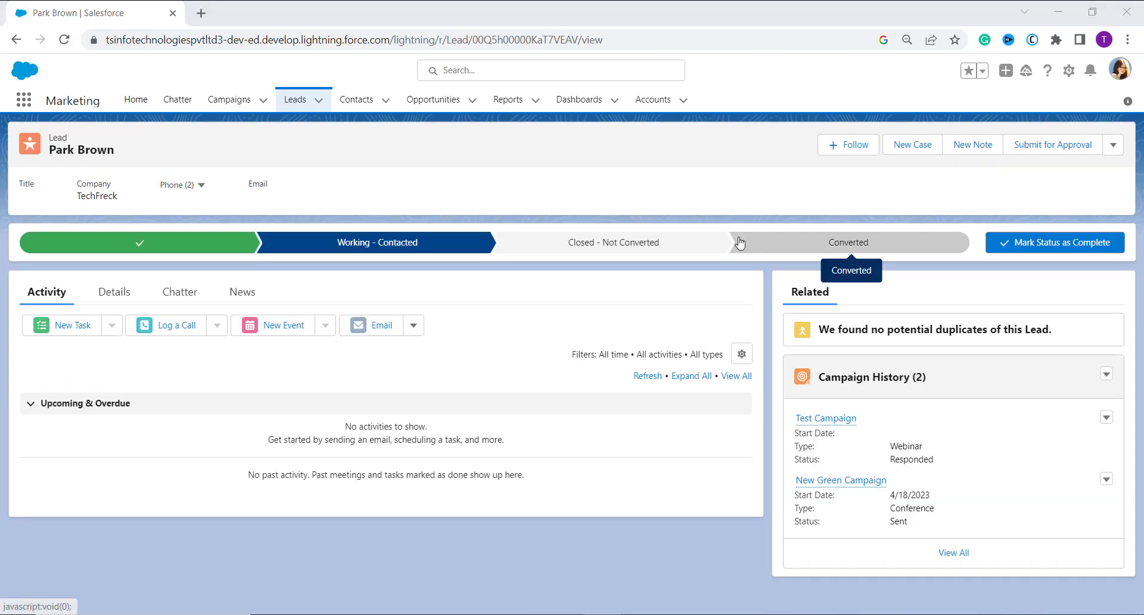
click(806, 252)
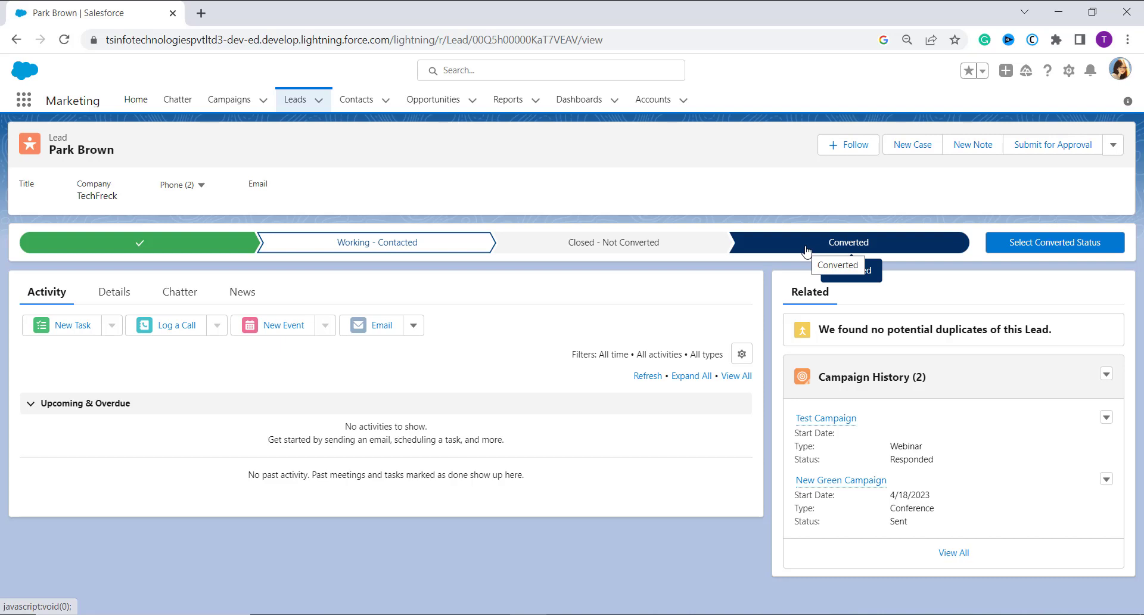
click(1067, 253)
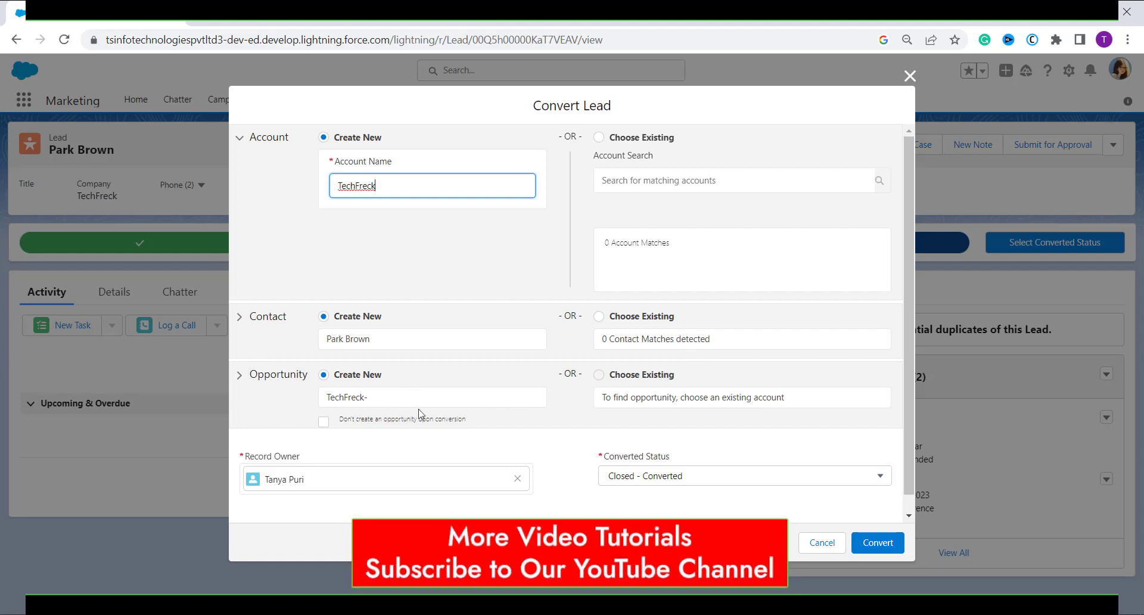
click(397, 408)
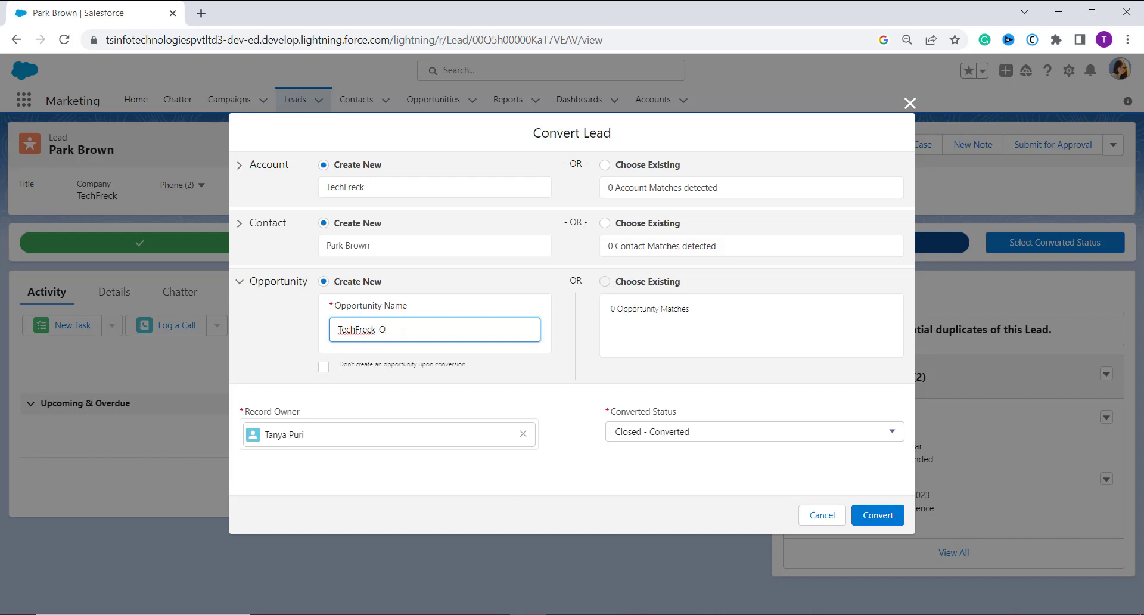
text(ppLead)
click(896, 517)
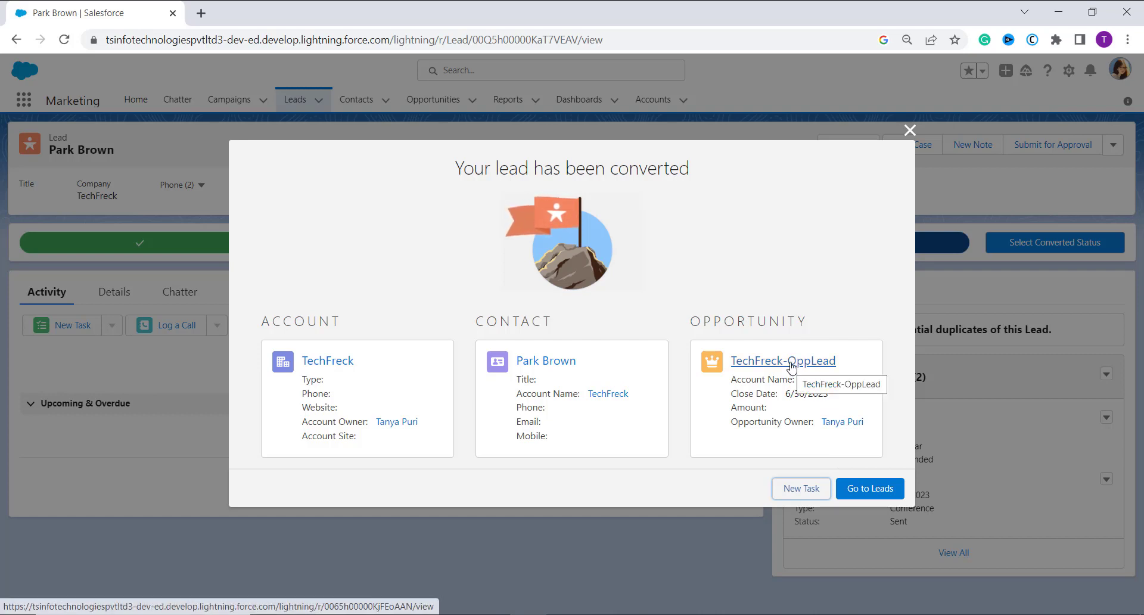
Go back to the Leads list after the conversion confirmation
click(870, 488)
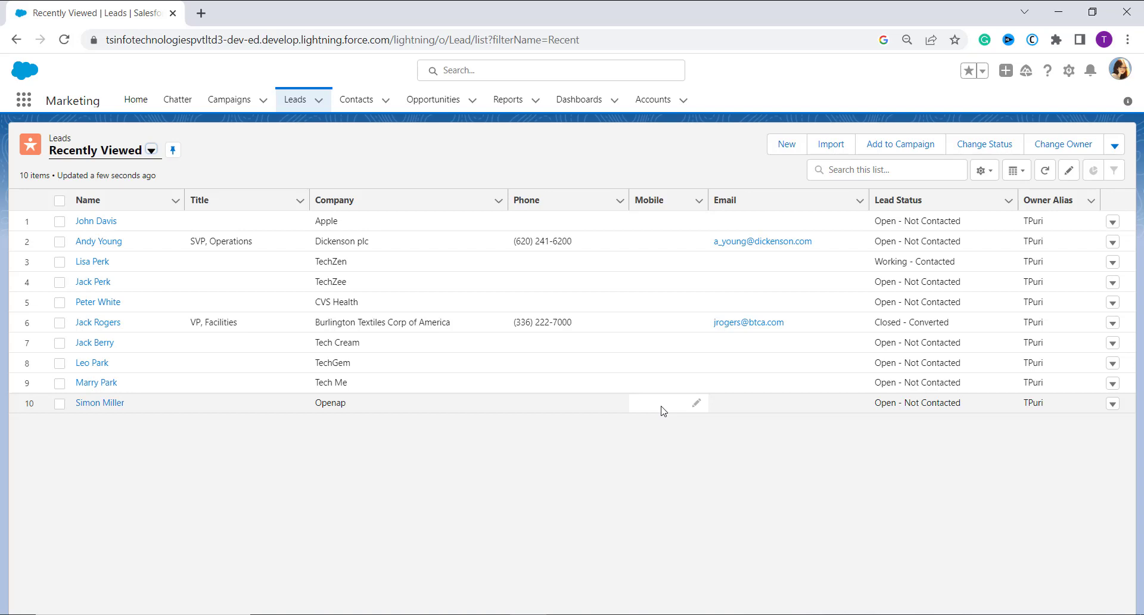
click(152, 151)
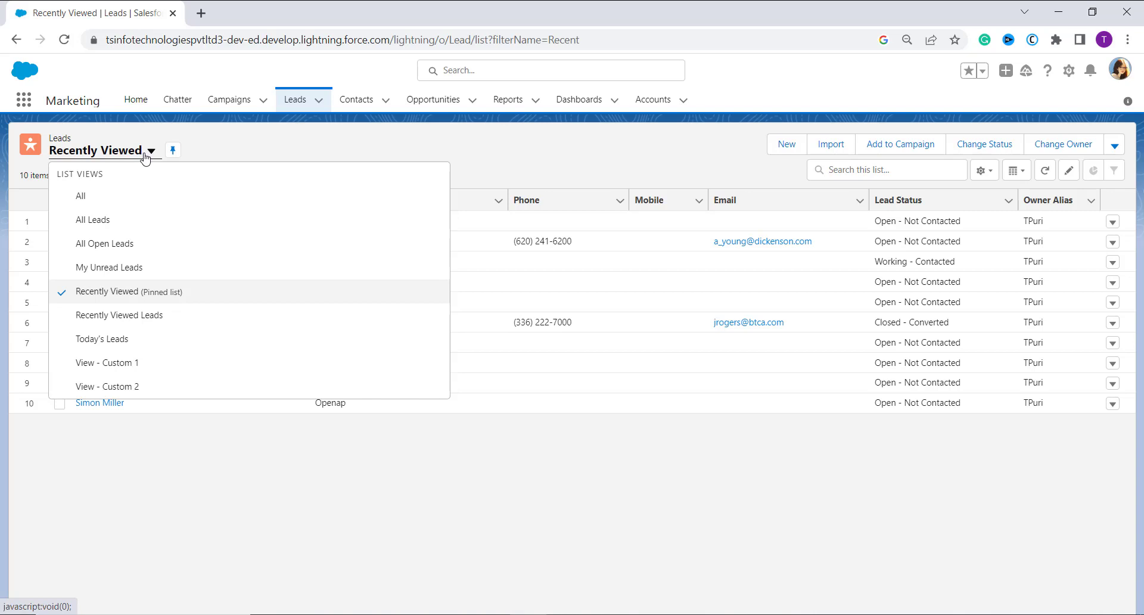
click(98, 204)
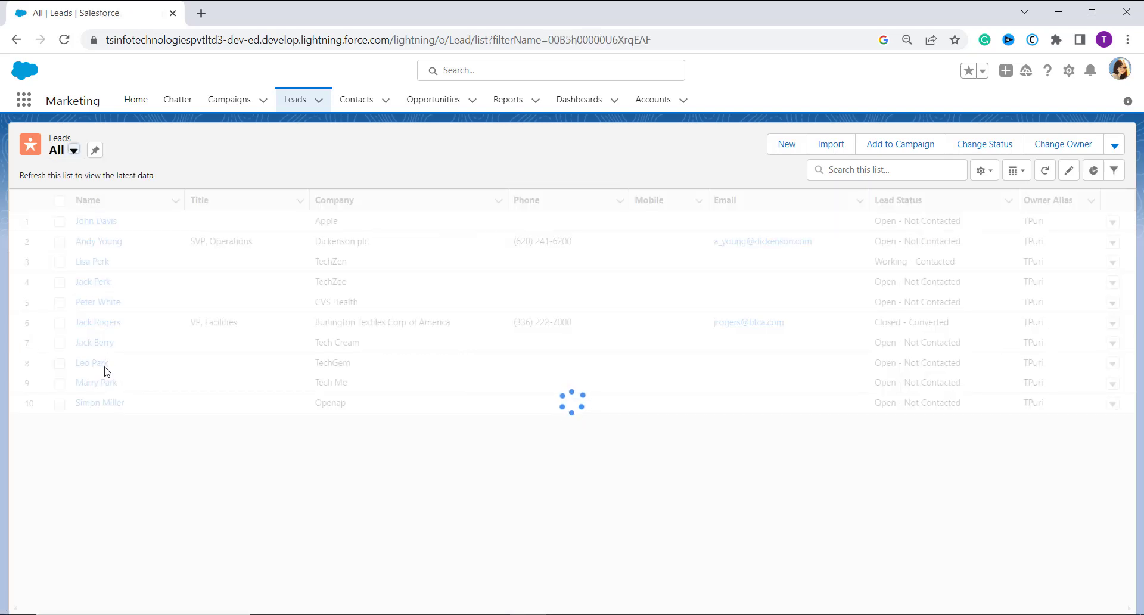
scroll(107, 382, down, 1)
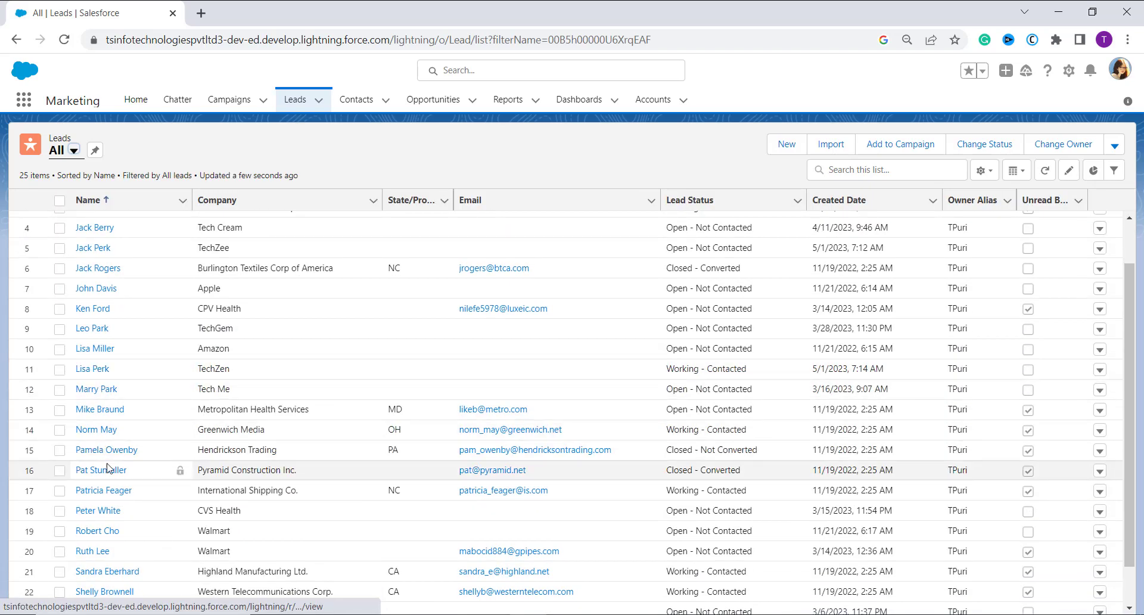
click(97, 531)
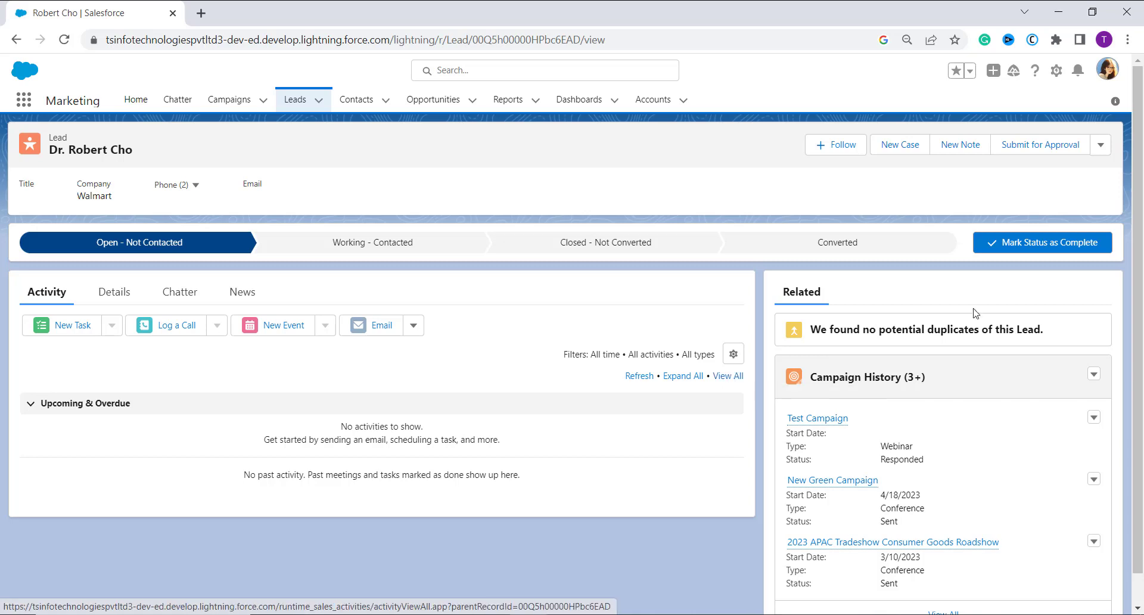
click(1101, 146)
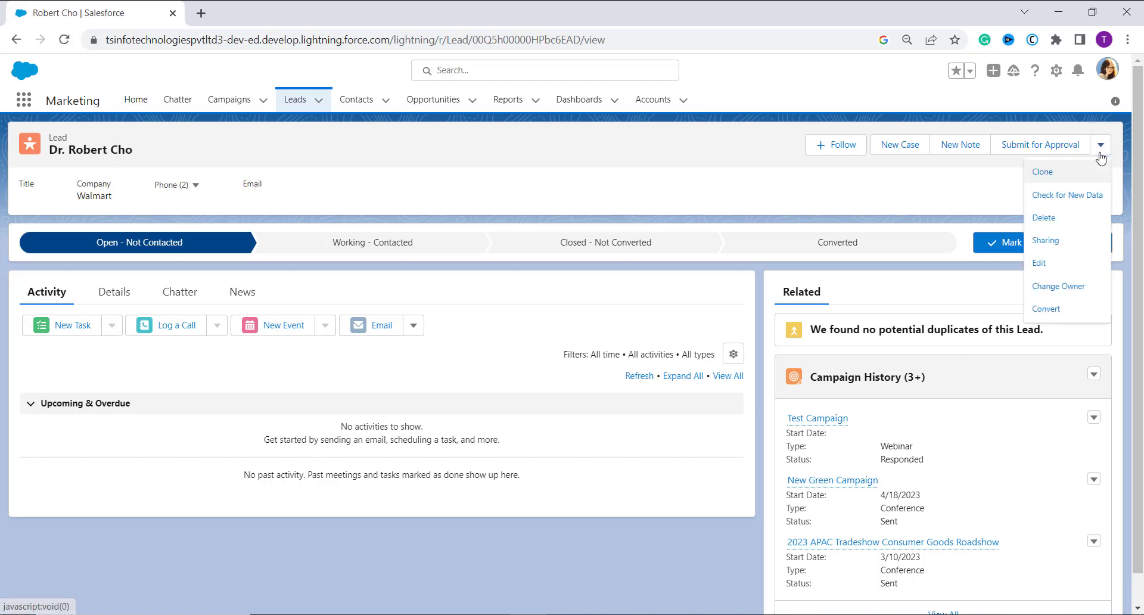
click(1083, 314)
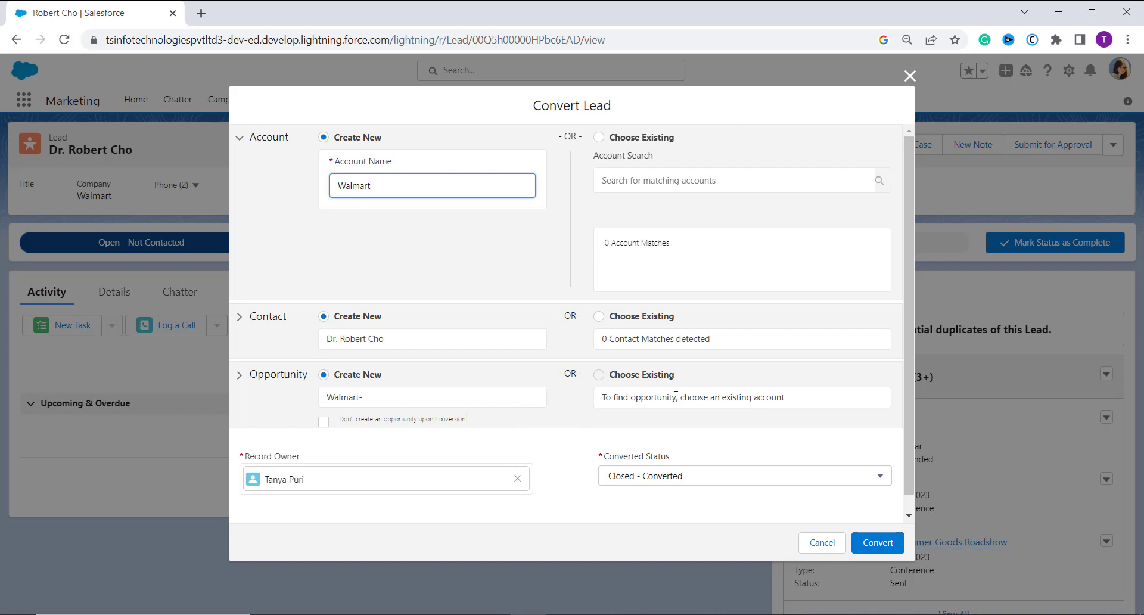
Select the existing Walmart account and set the opportunity to Choose Existing
click(600, 375)
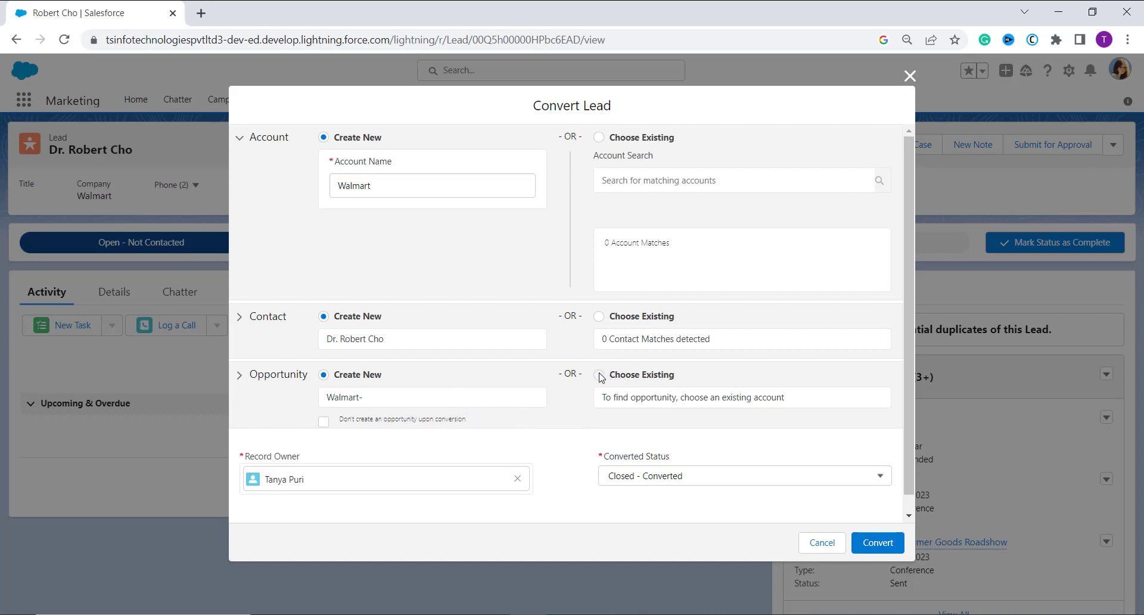
triple_click(599, 375)
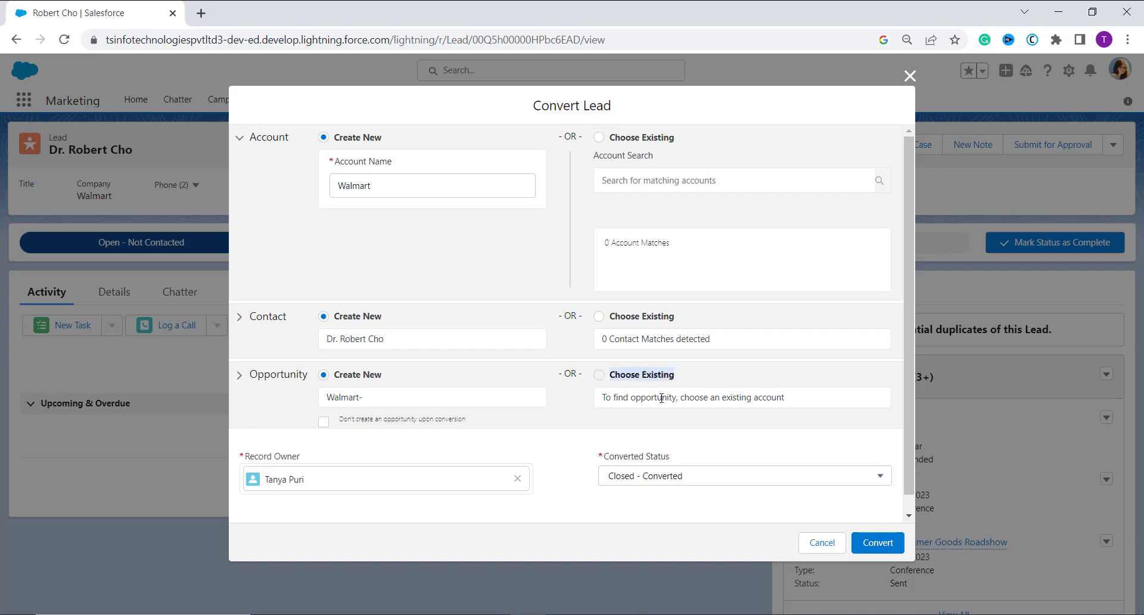
click(599, 375)
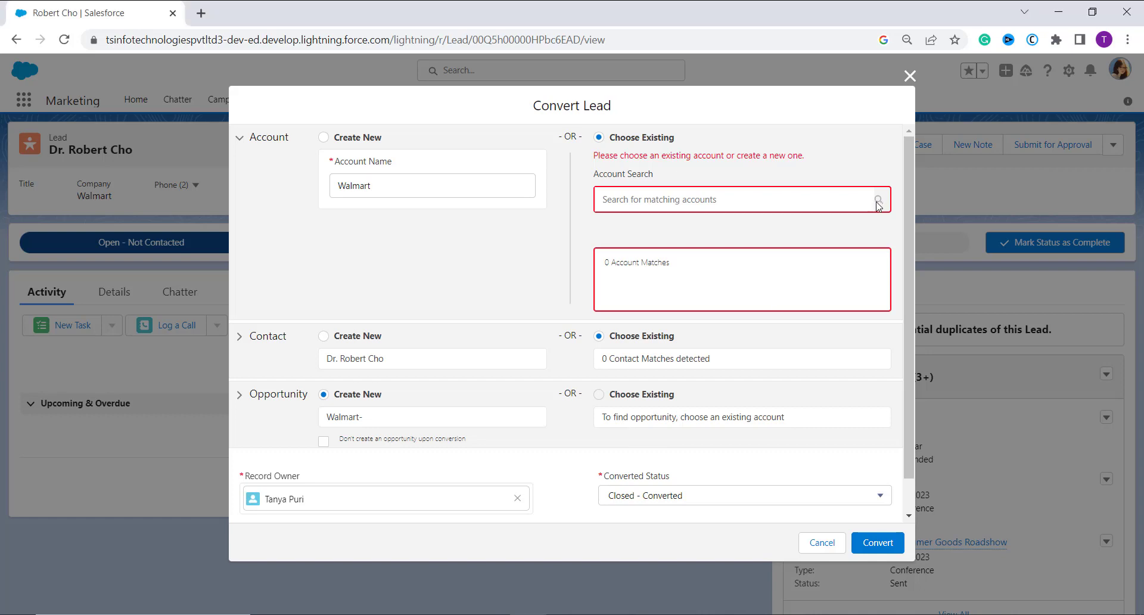
click(814, 208)
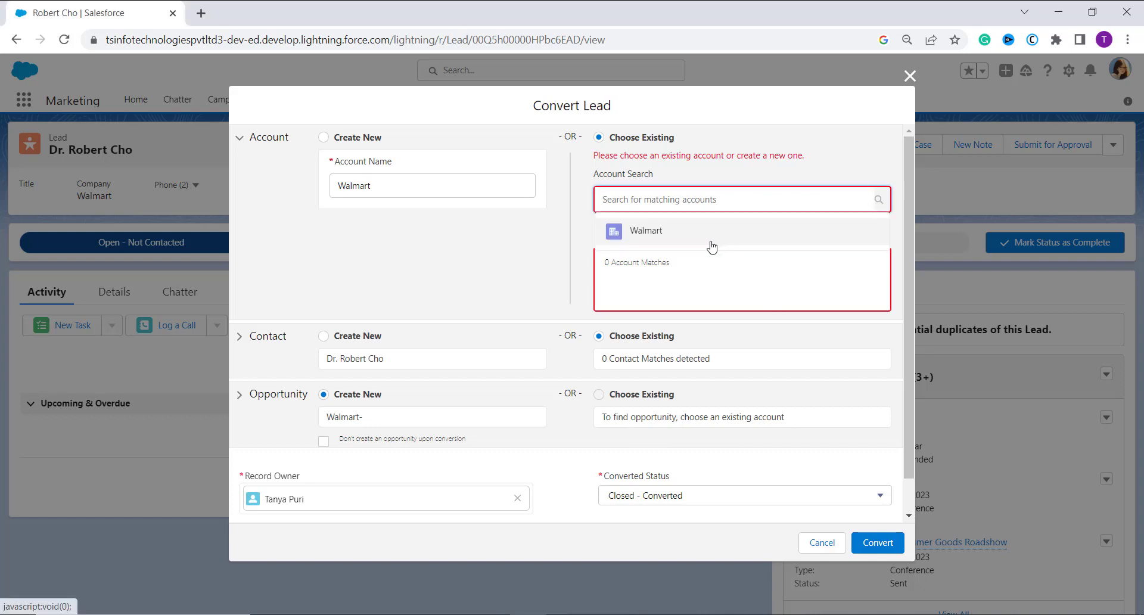
click(711, 243)
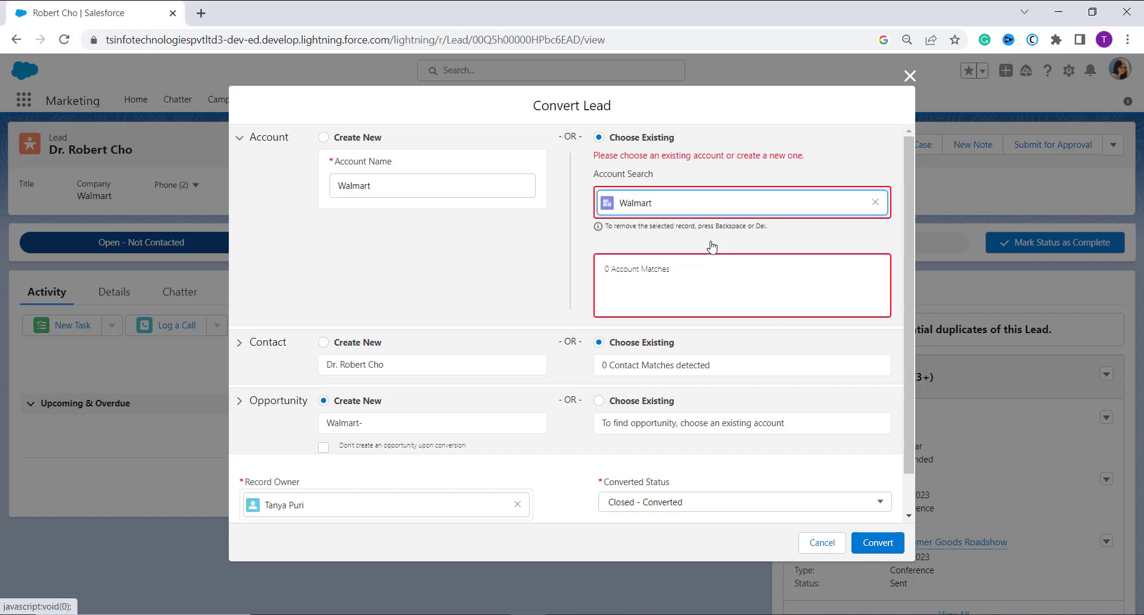
click(609, 405)
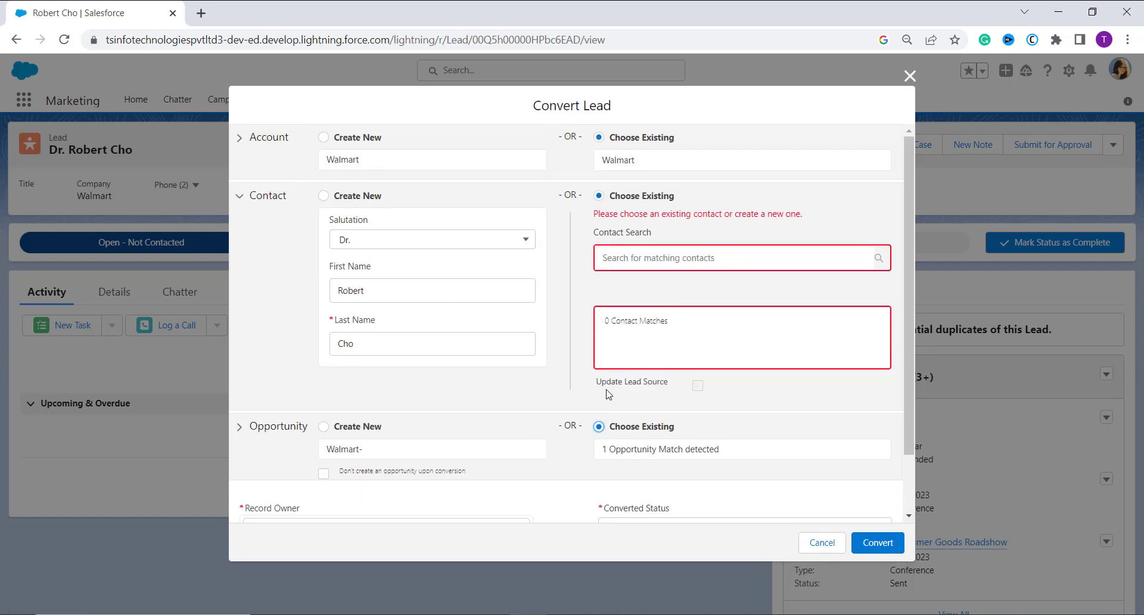
Search 'Robert' to pick an existing contact, then retry the conversion
click(607, 426)
scroll(609, 437, down, 1)
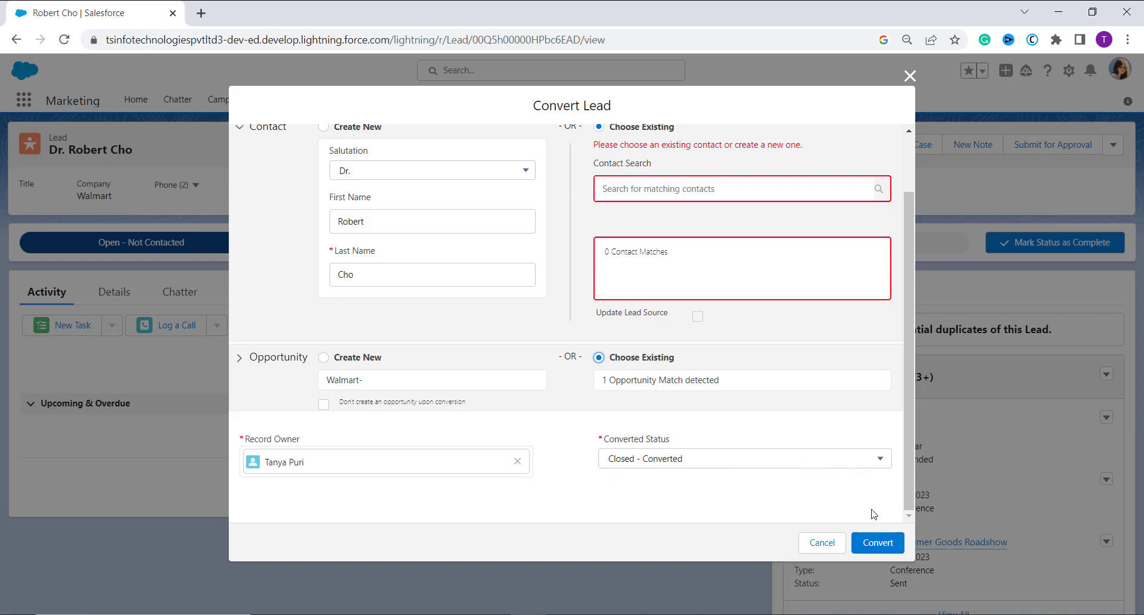
click(870, 551)
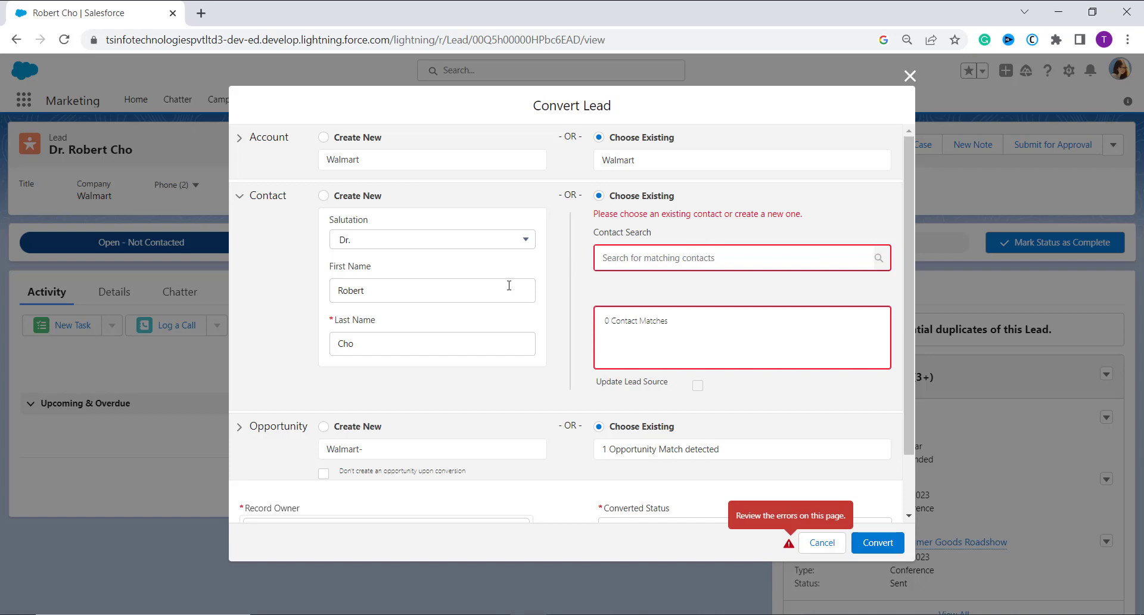
click(832, 248)
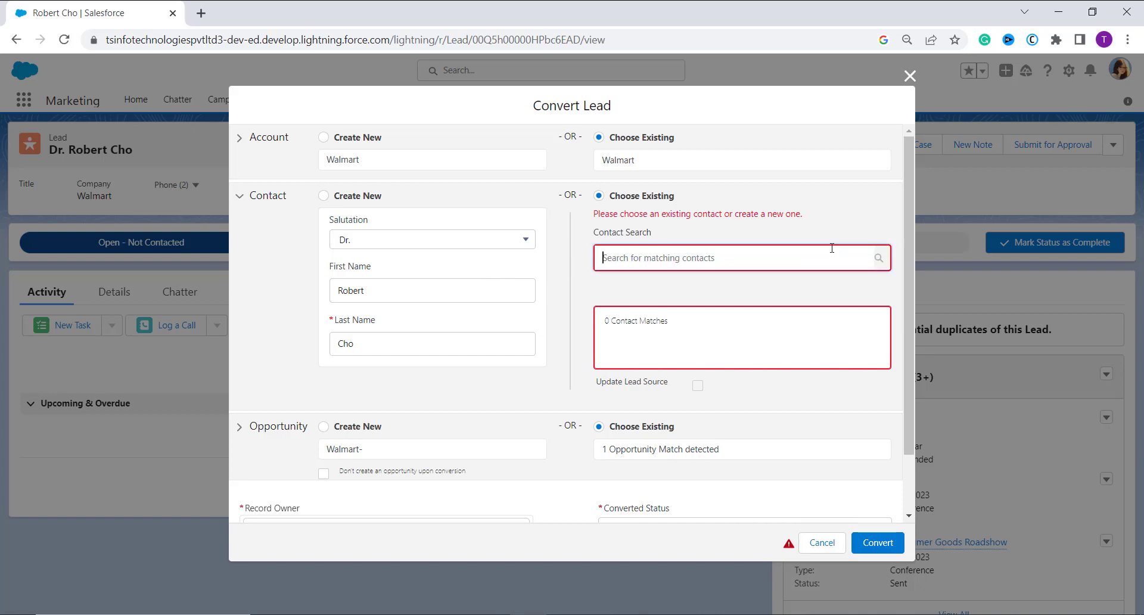
click(780, 258)
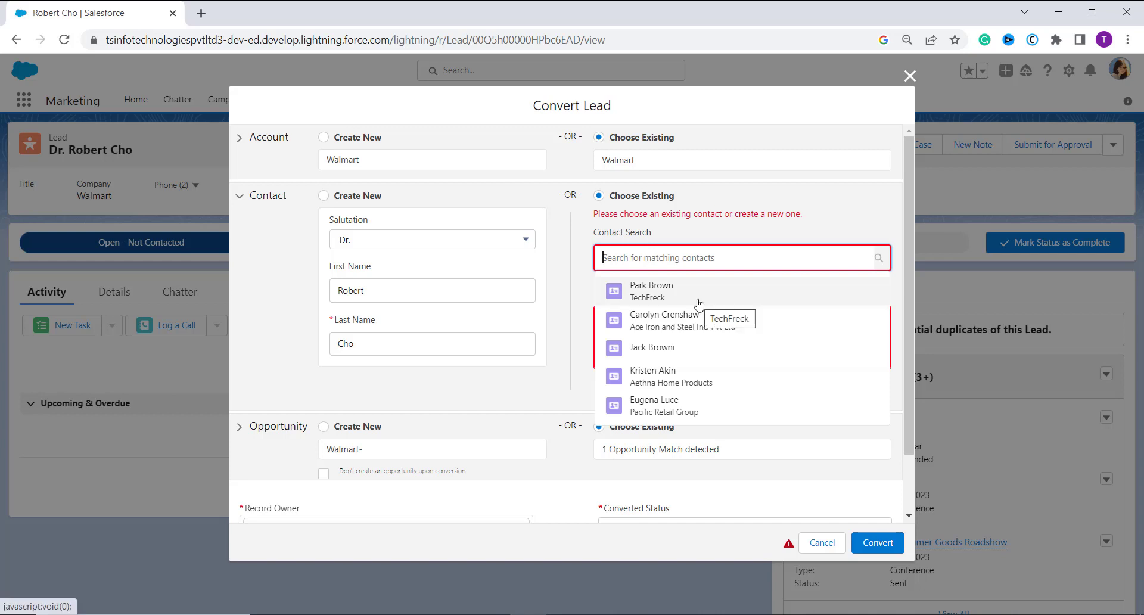
scroll(685, 378, down, 1)
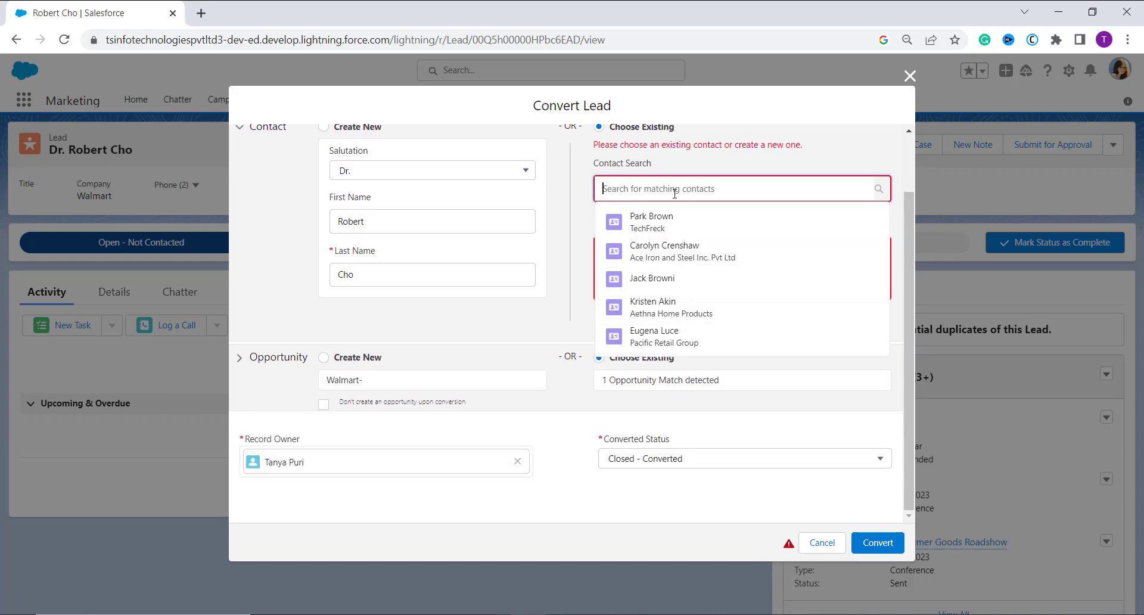
text(Robert)
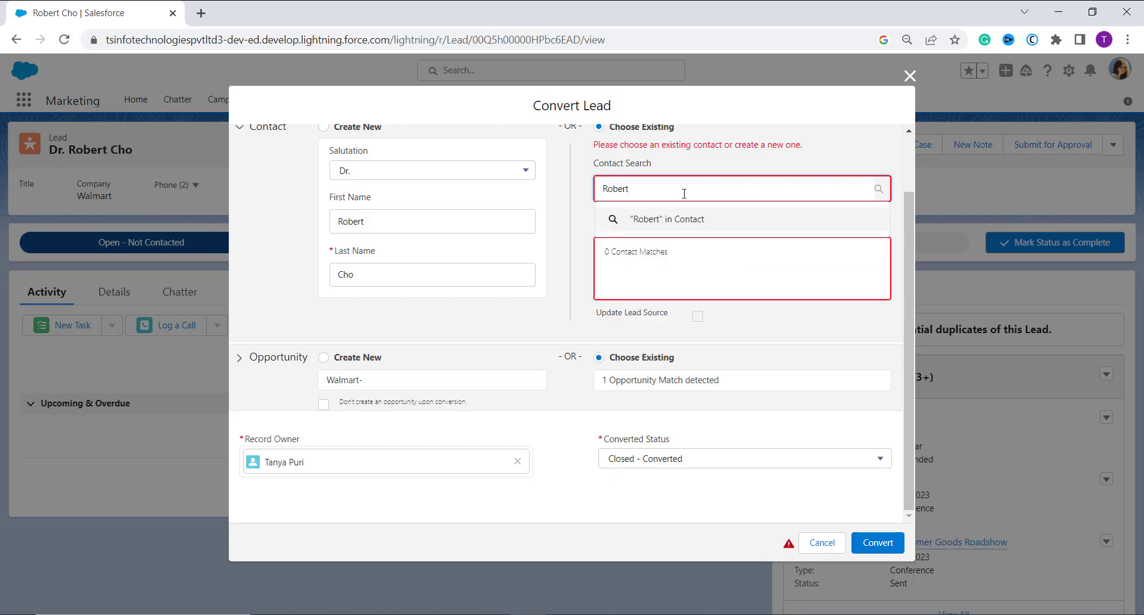
key(BackSpace)
key(BackSpace)
key(BackSpace)
key(BackSpace)
click(659, 238)
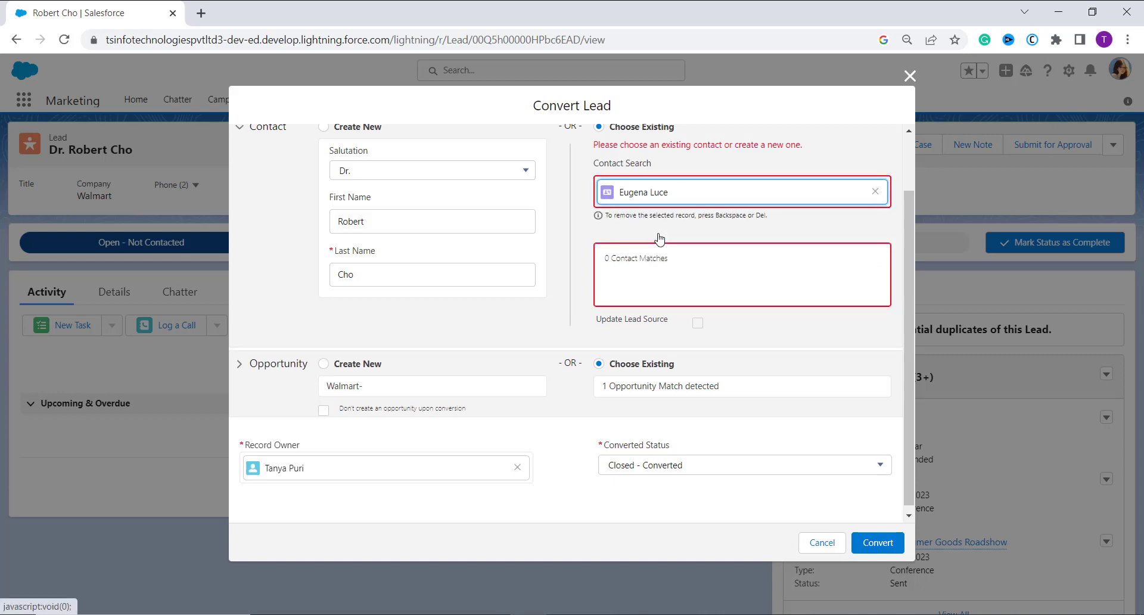
click(892, 549)
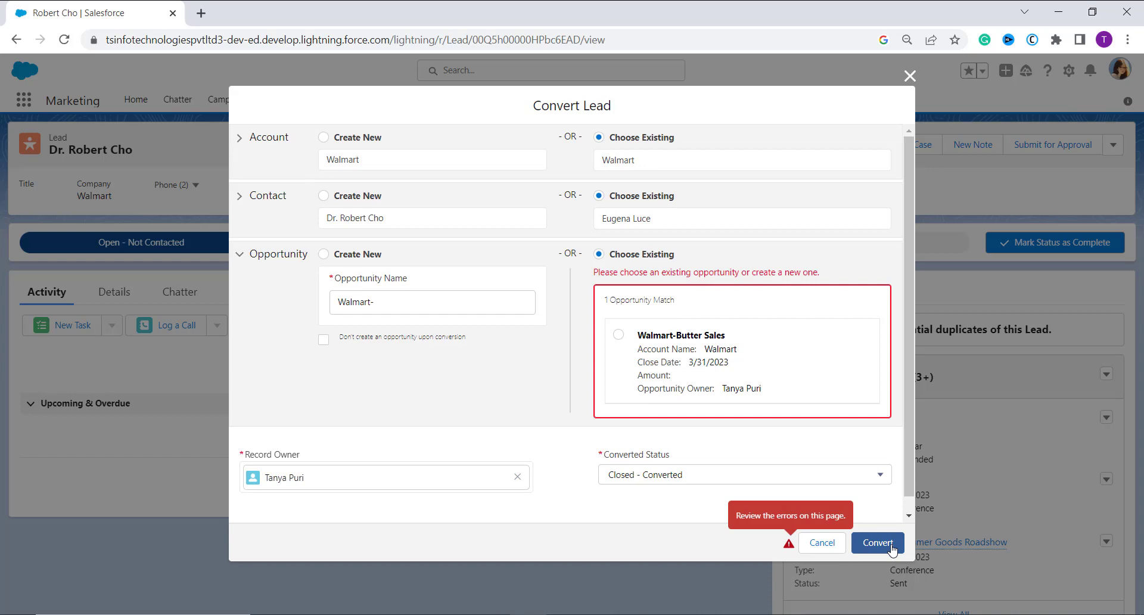
Choose the Walmart-Butter Sales opportunity match and try converting again
scroll(747, 387, down, 1)
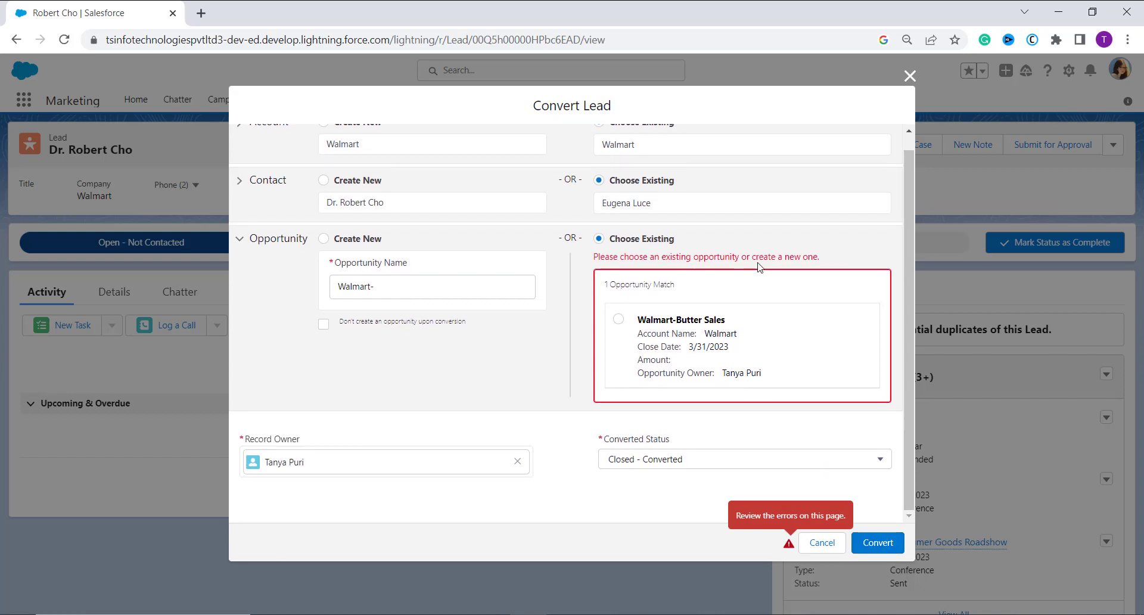
click(620, 320)
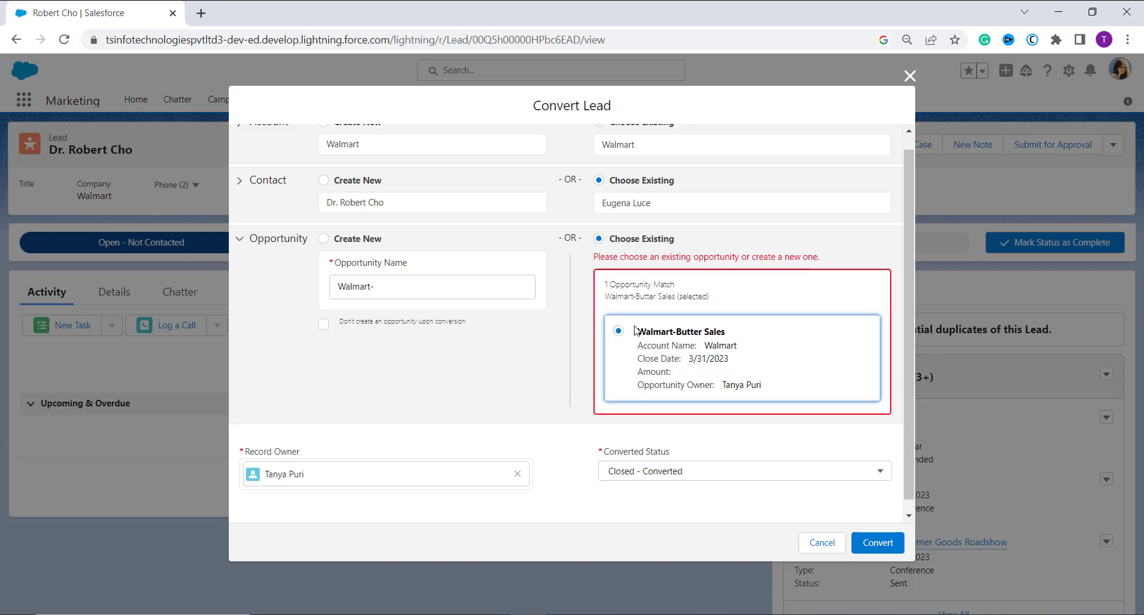
click(877, 542)
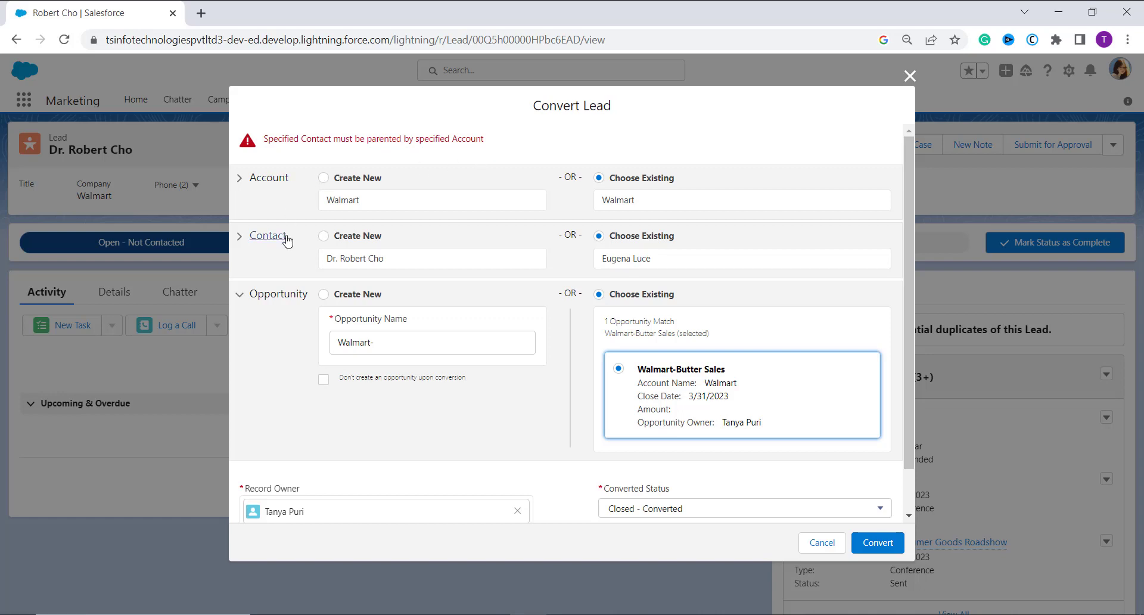
Create a new Walmart account, contact and opportunity 'Walmart-Tech', then convert
click(325, 295)
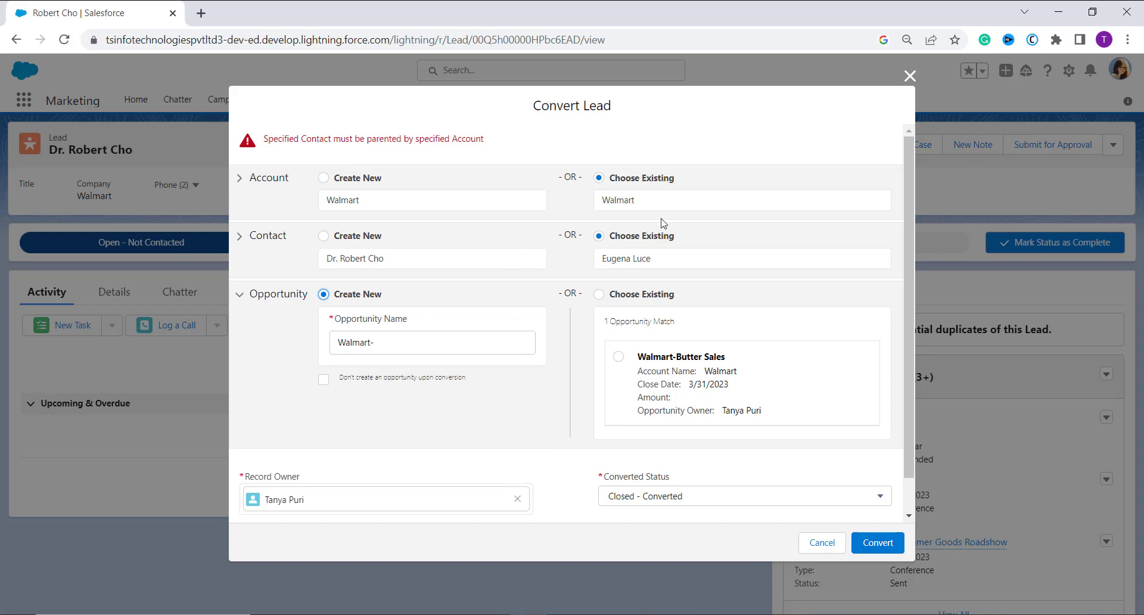
click(400, 345)
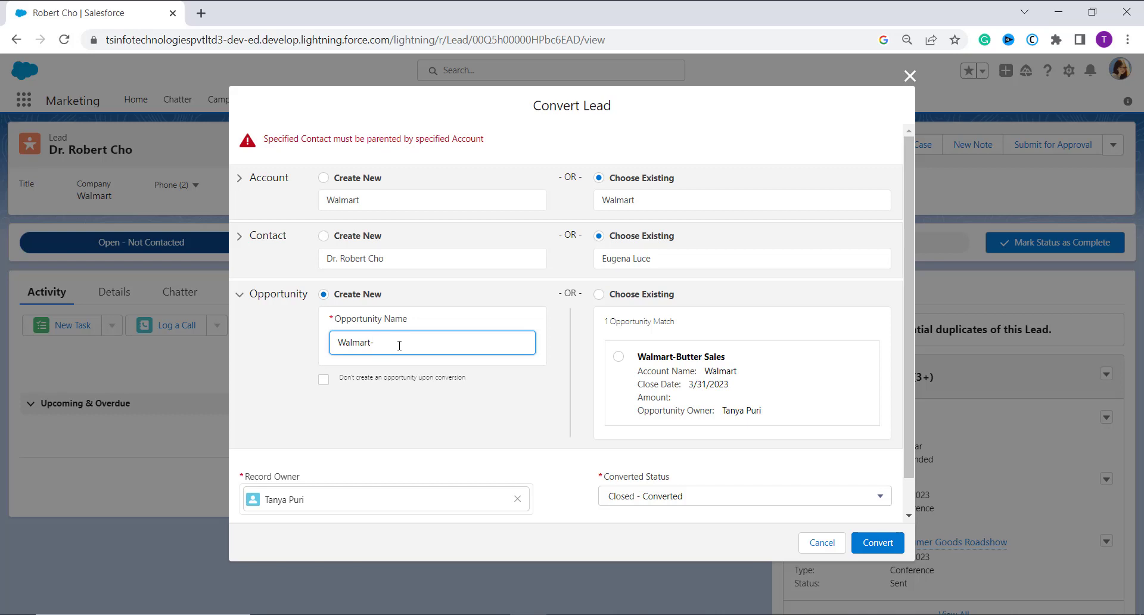
text(Tech)
click(869, 552)
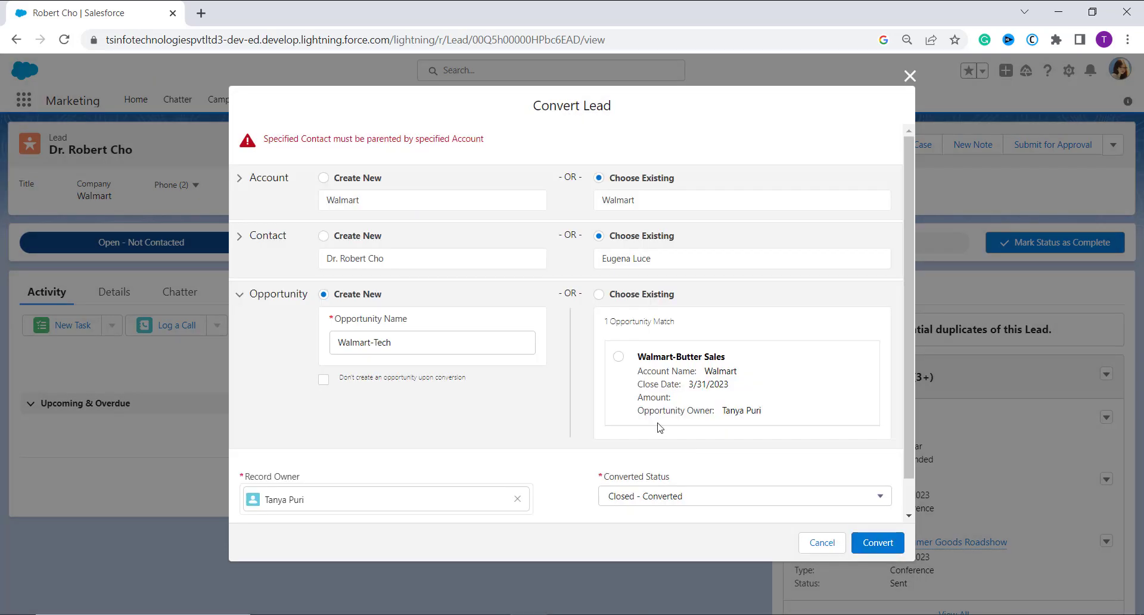
click(323, 237)
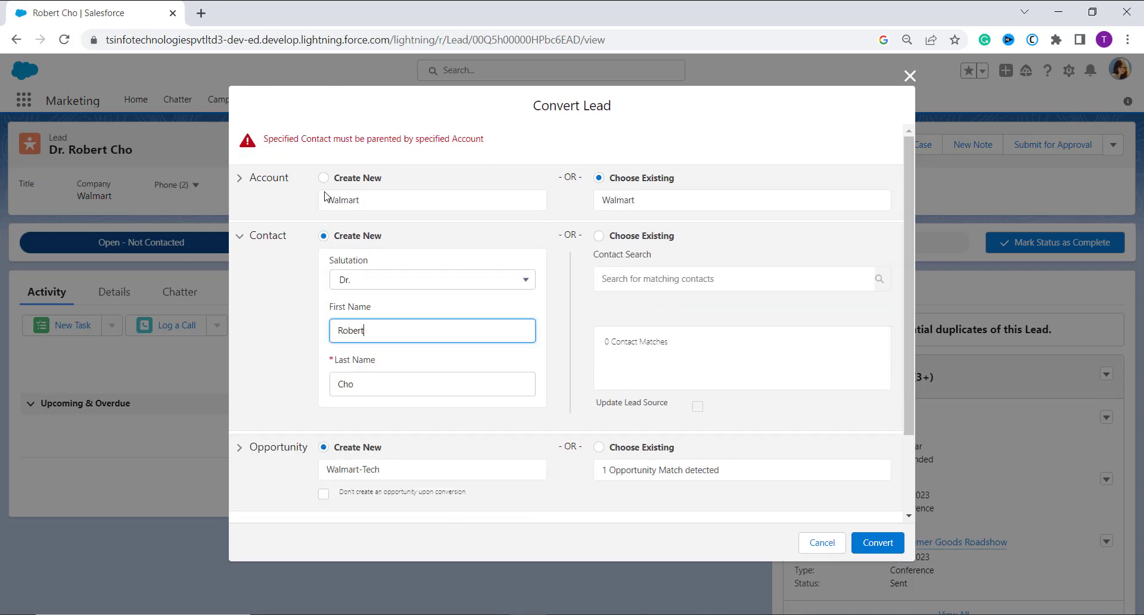
click(323, 182)
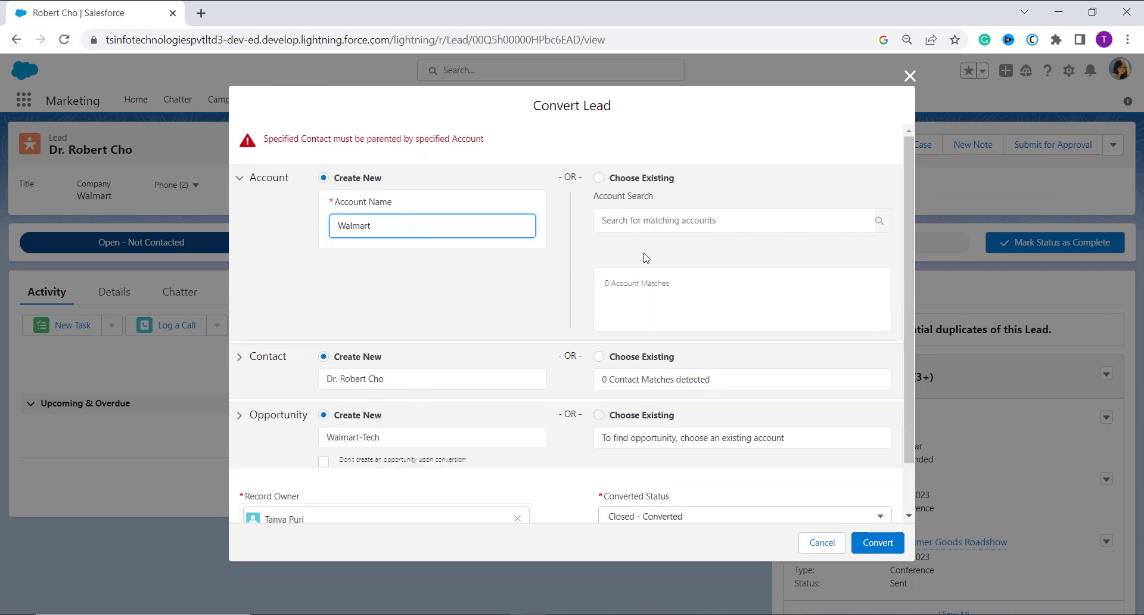
scroll(715, 382, down, 2)
click(880, 549)
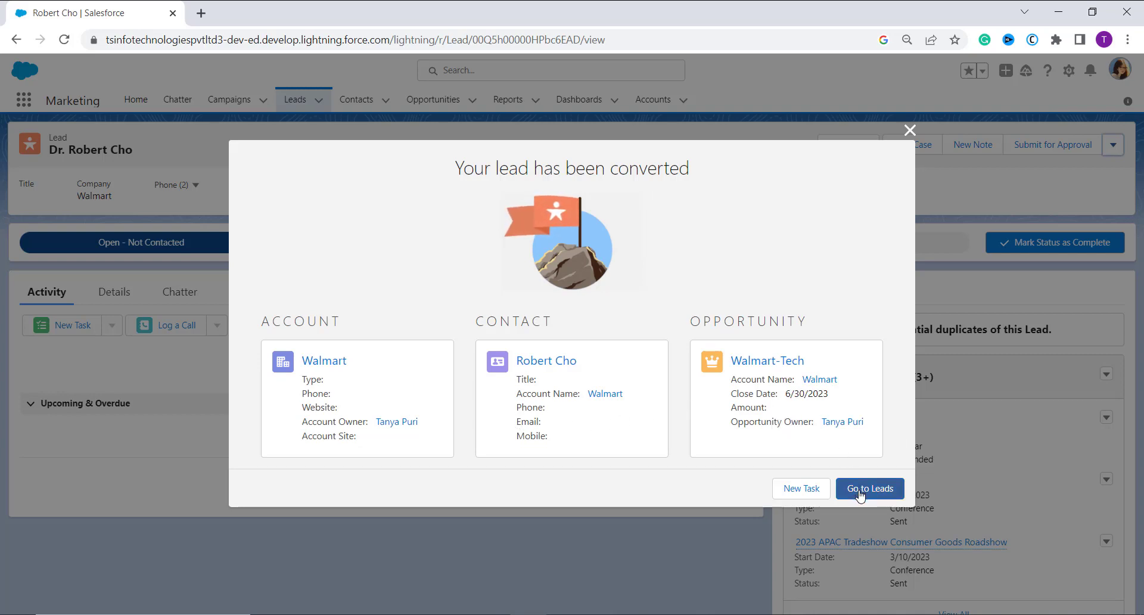
View the new Walmart-Tech opportunity, then switch the interface to Salesforce Classic
click(788, 362)
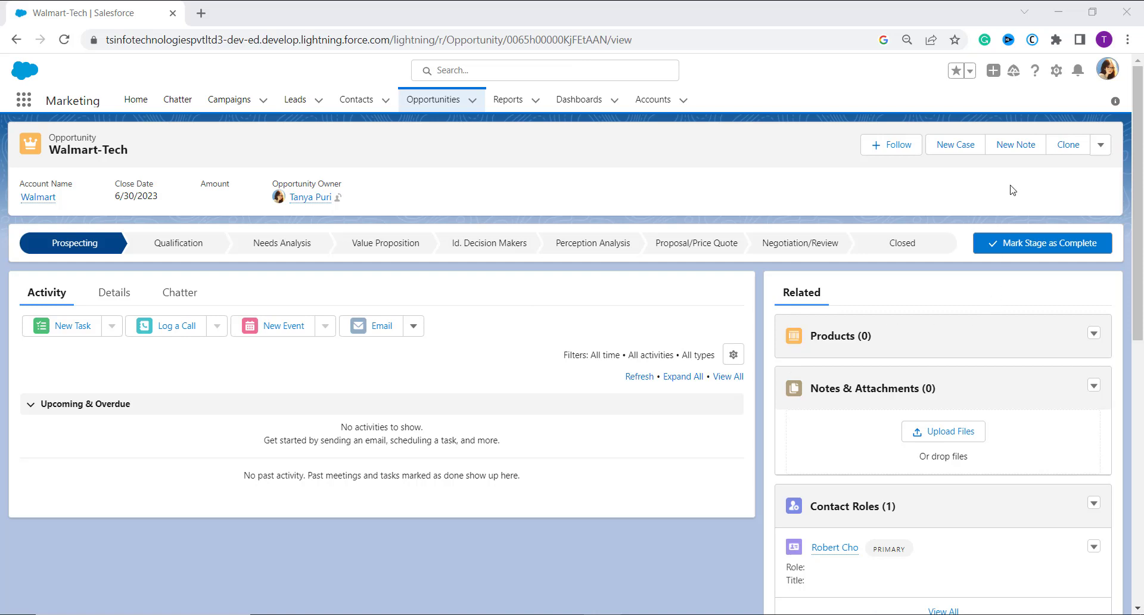
click(1107, 84)
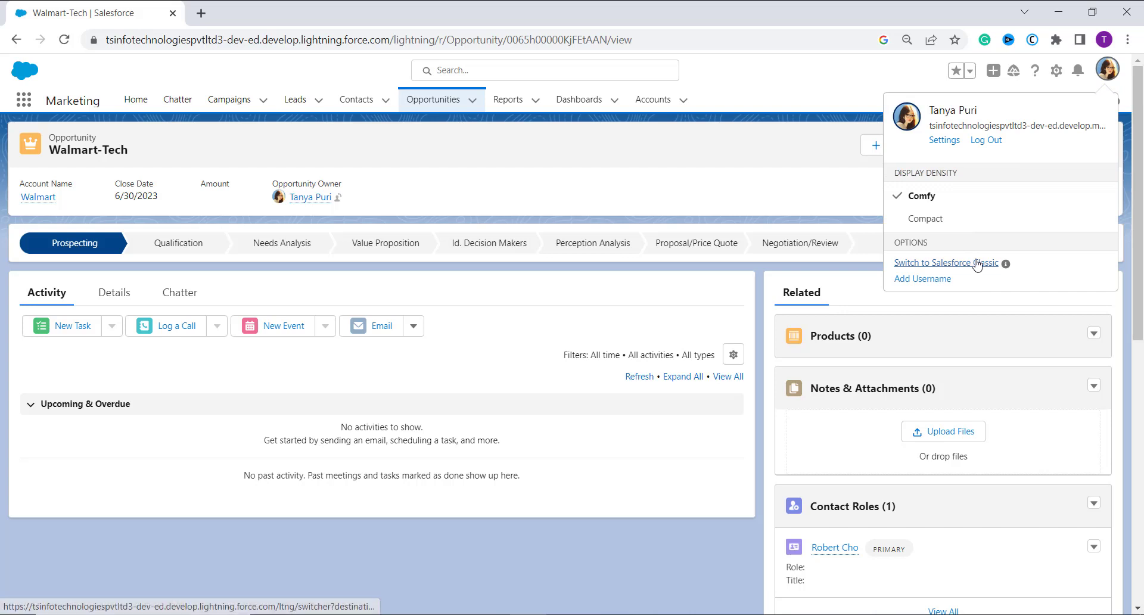
click(974, 264)
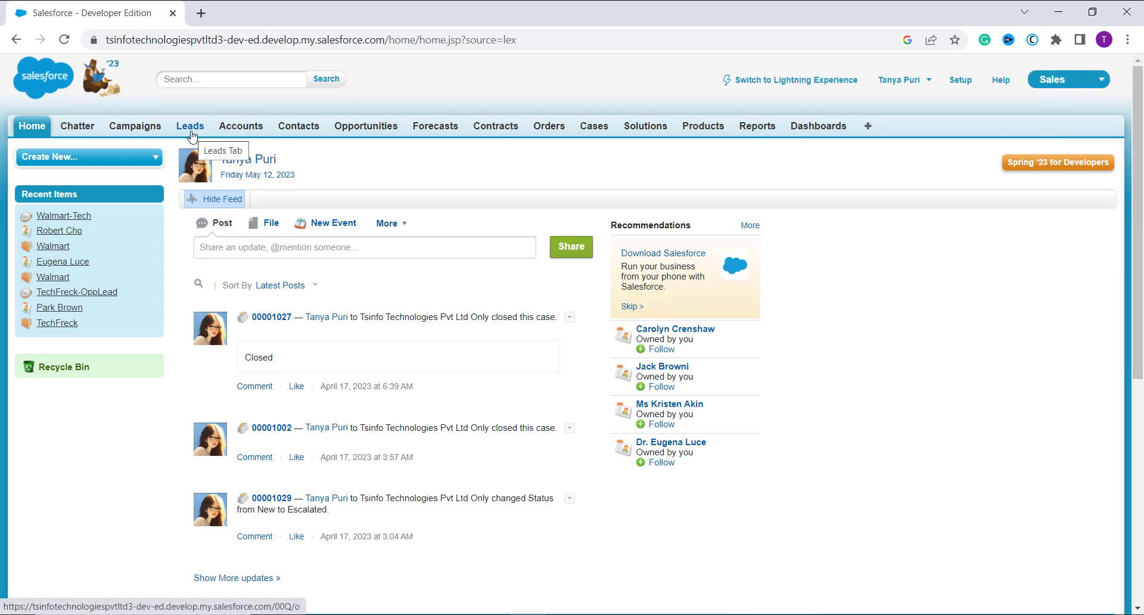
Open the Tech Me lead record from the All leads list view
click(191, 133)
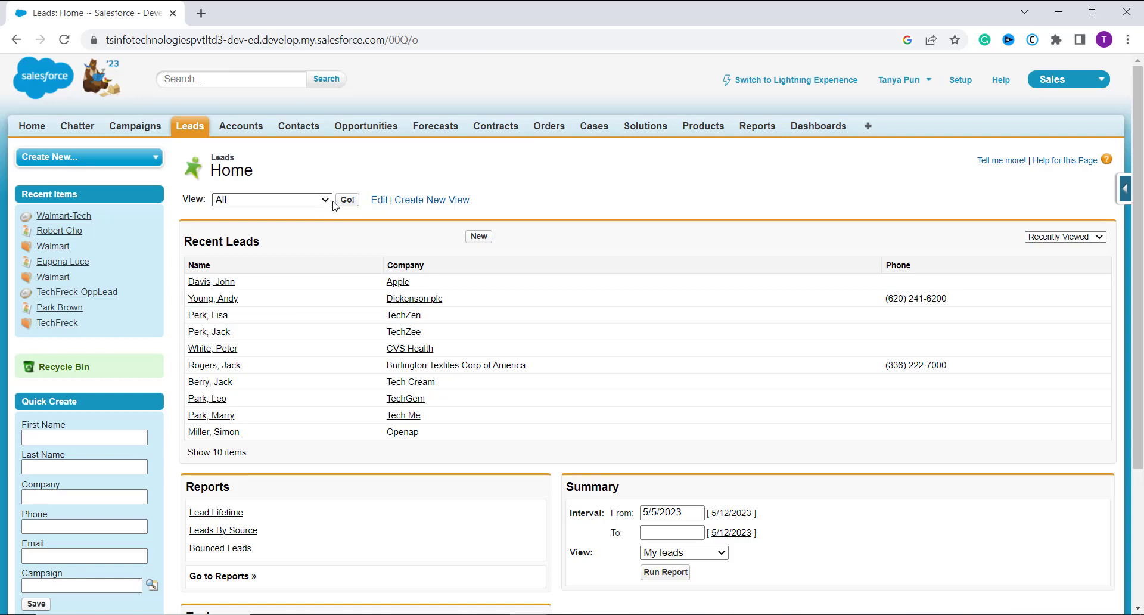
click(347, 200)
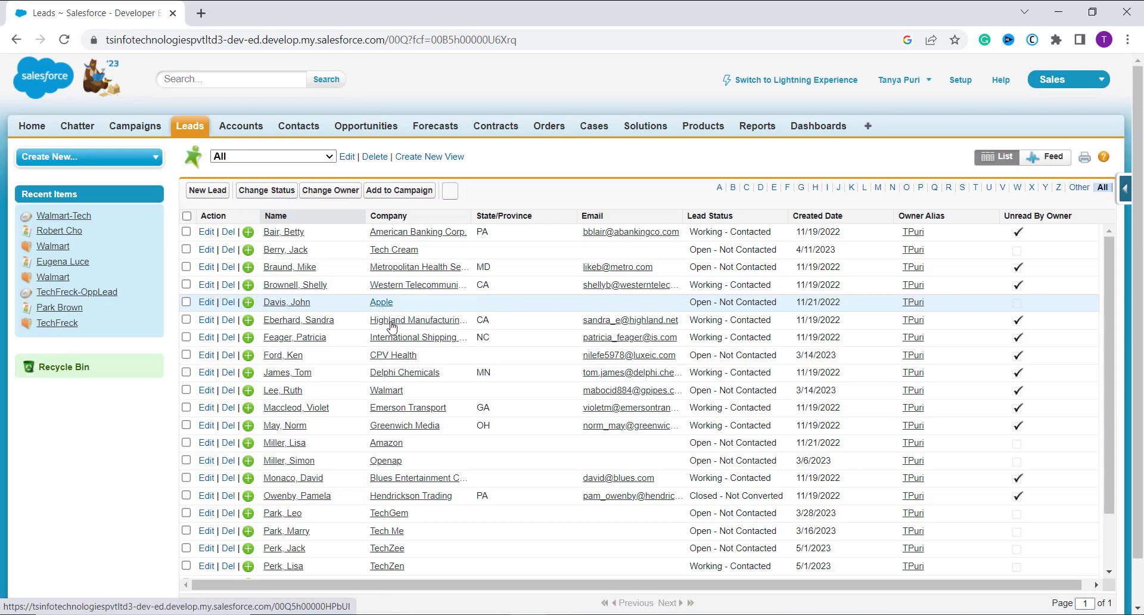
scroll(391, 327, down, 3)
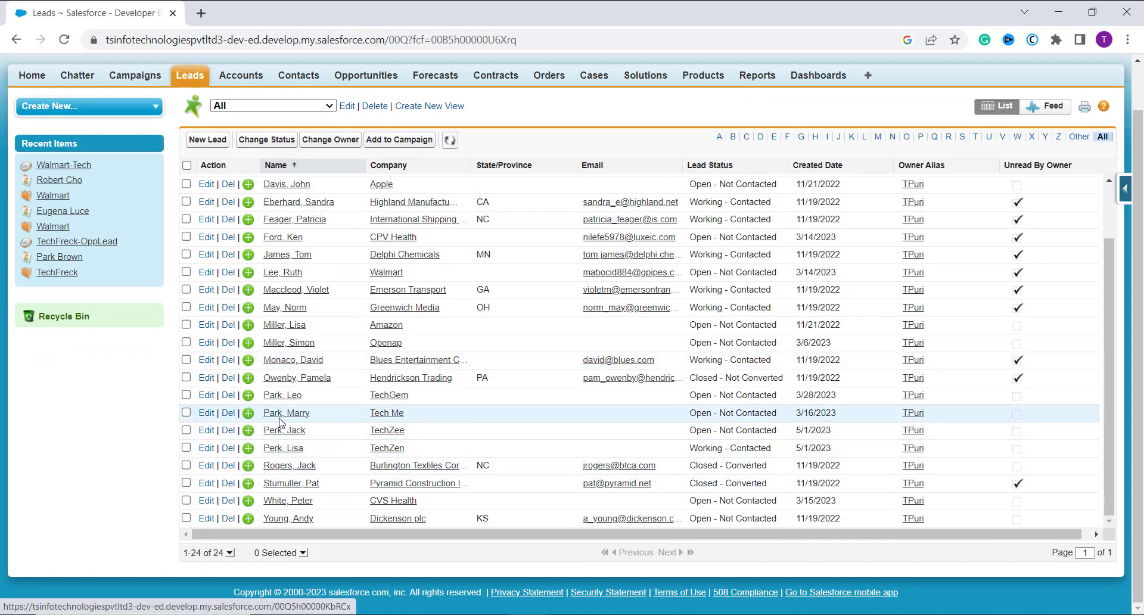
click(286, 413)
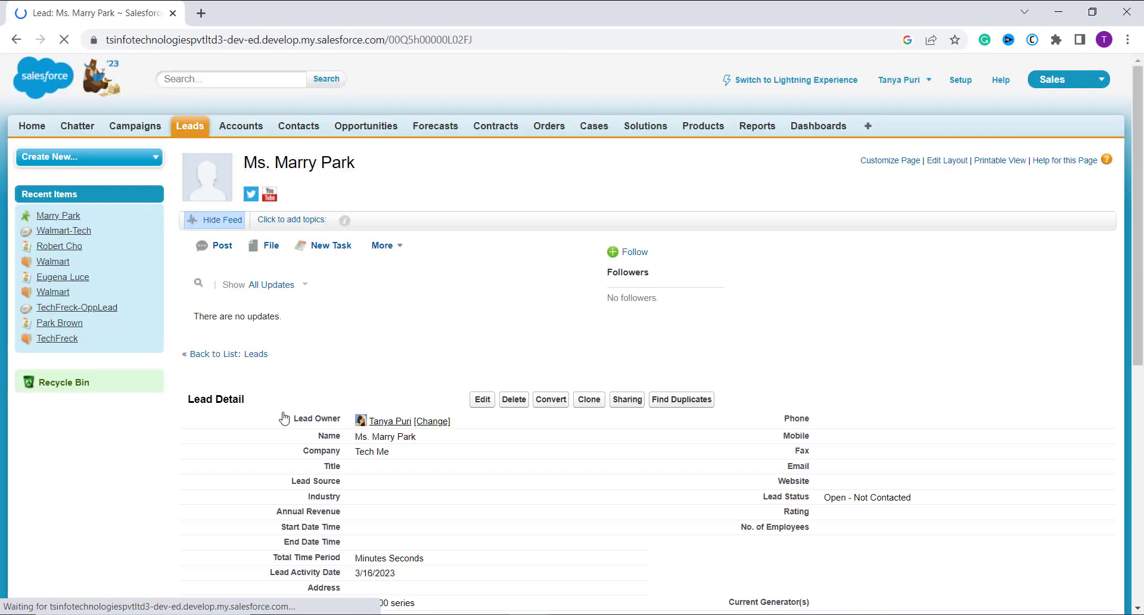
Convert the Tech Me lead, renaming its opportunity to Tech Me-Call
click(553, 404)
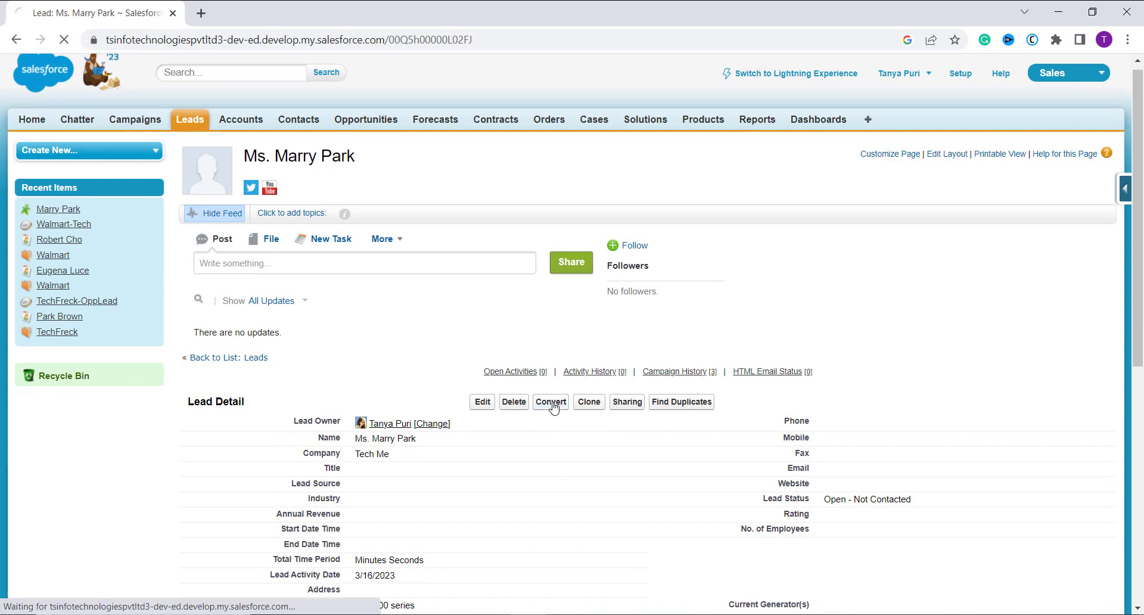
scroll(553, 405, down, 1)
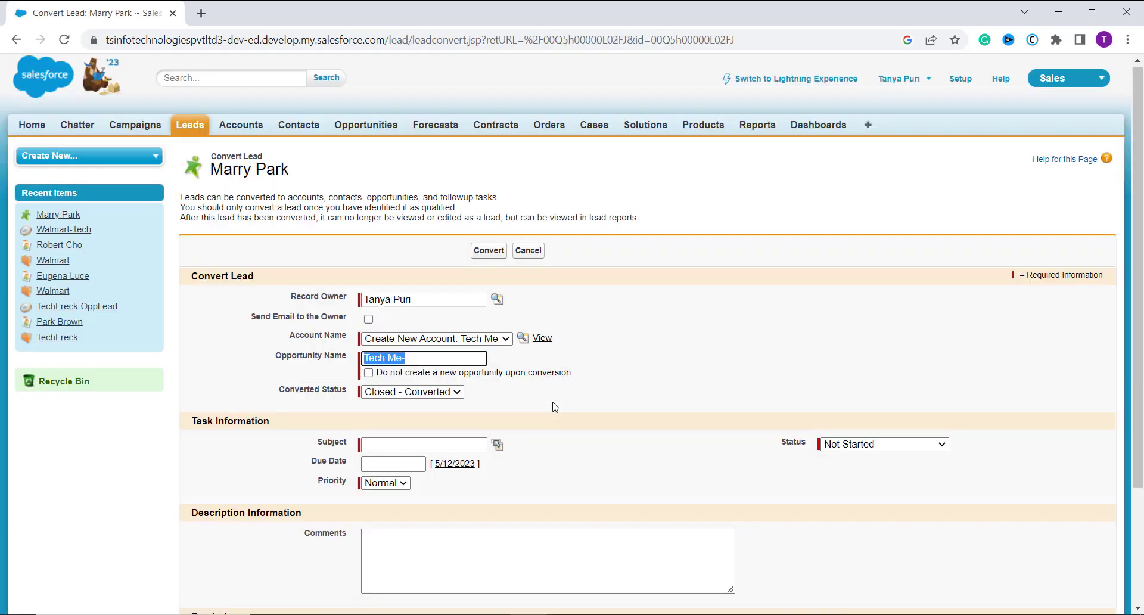
scroll(554, 407, down, 2)
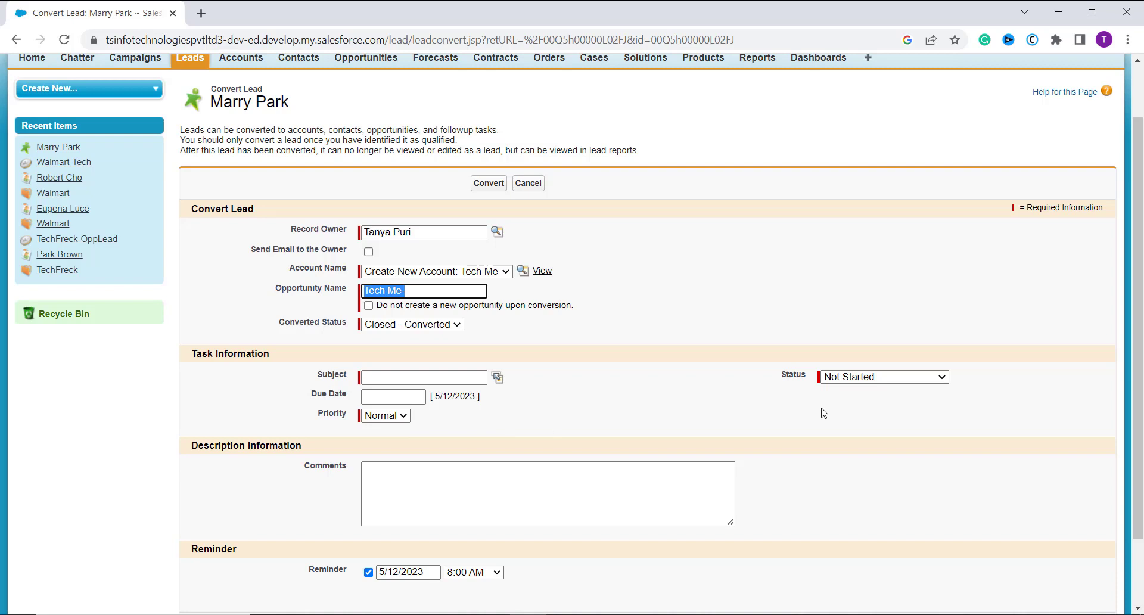
scroll(822, 414, down, 1)
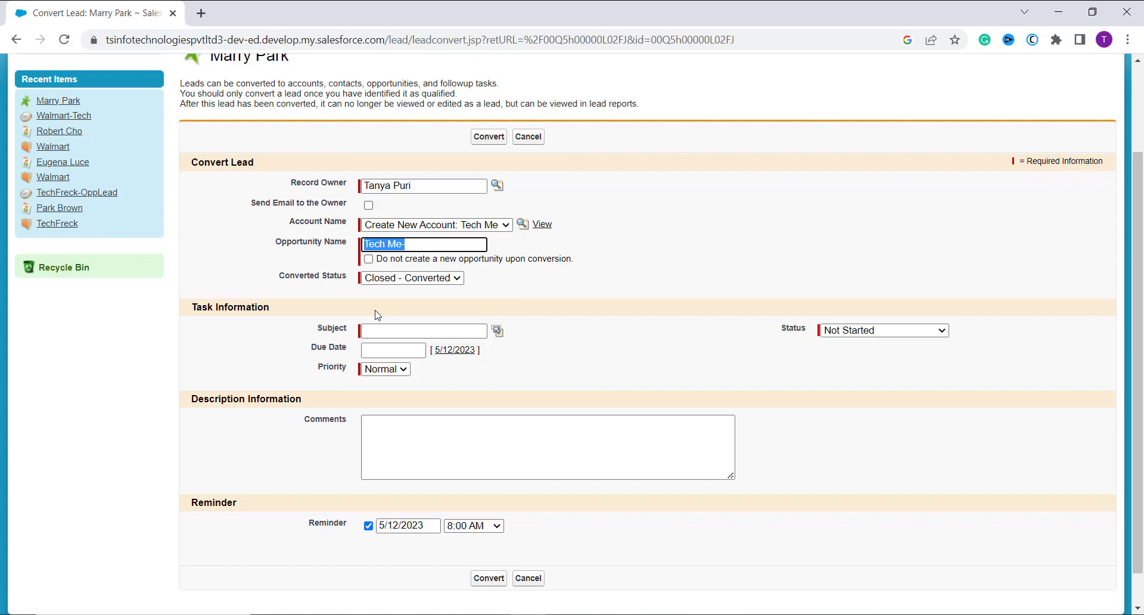
click(418, 241)
text(Ca)
scroll(418, 241, up, 1)
text(ll)
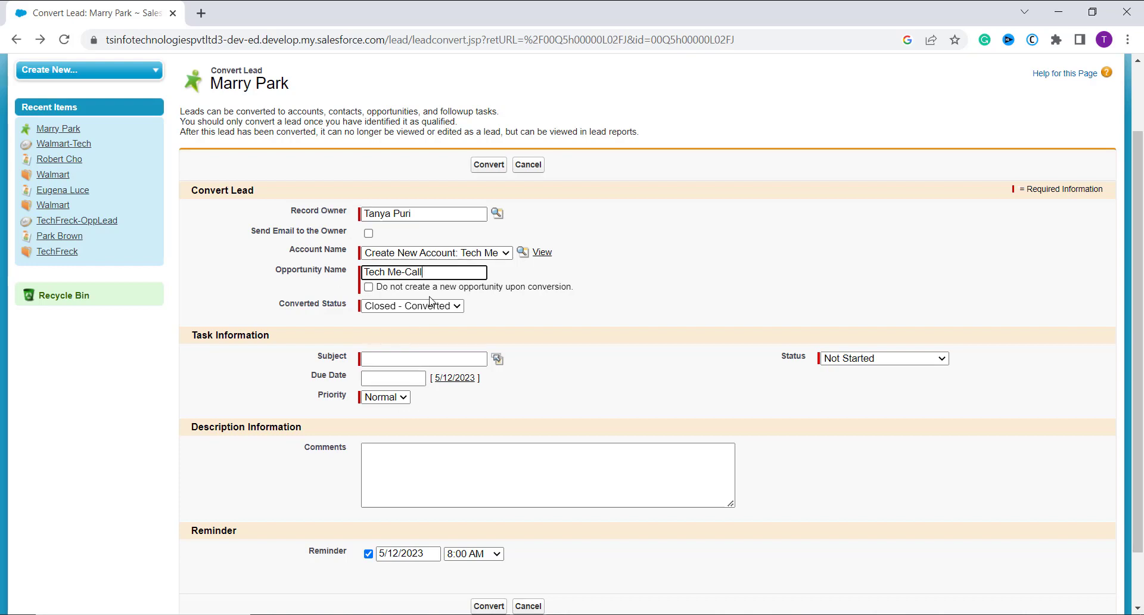
scroll(458, 286, down, 1)
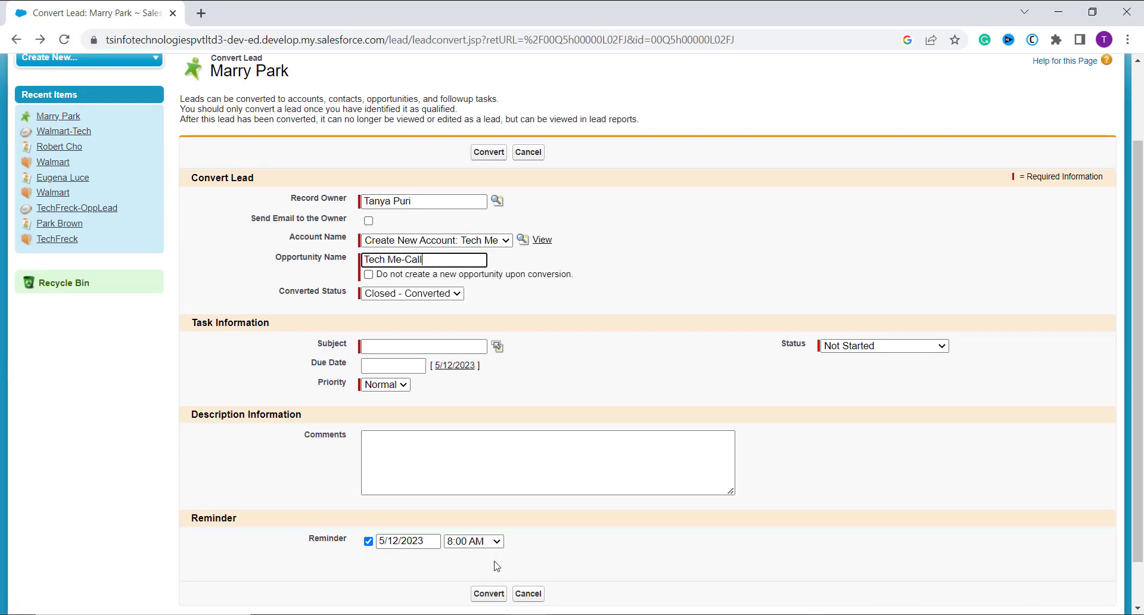
click(488, 594)
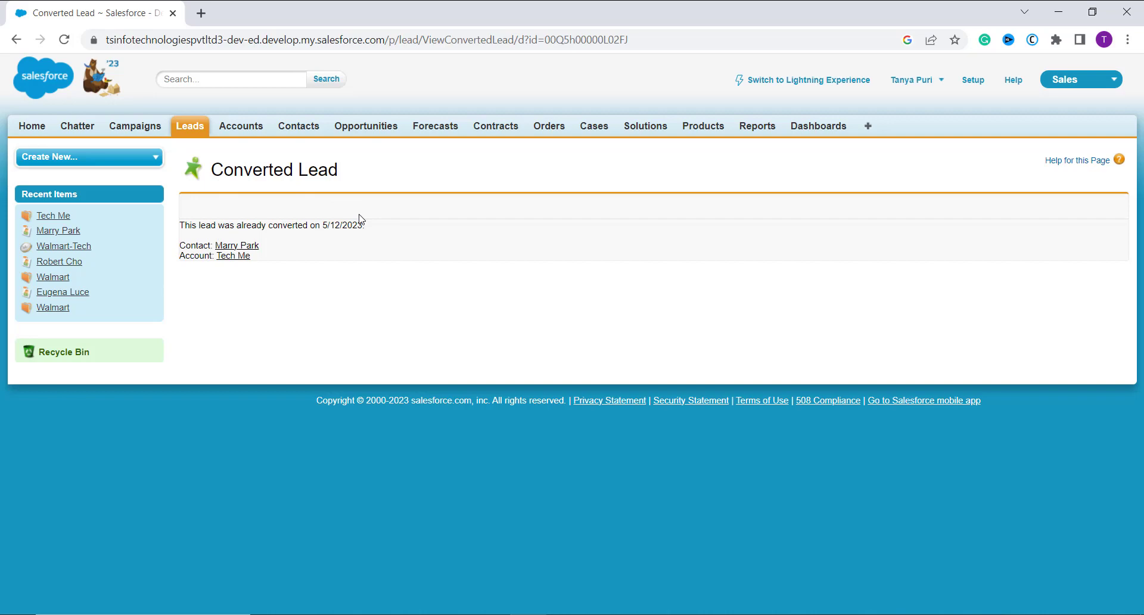
Back in the leads list, convert the Blues Entertainment Corp. lead with opportunity Blues Entertainment Corp.-Tech
click(15, 40)
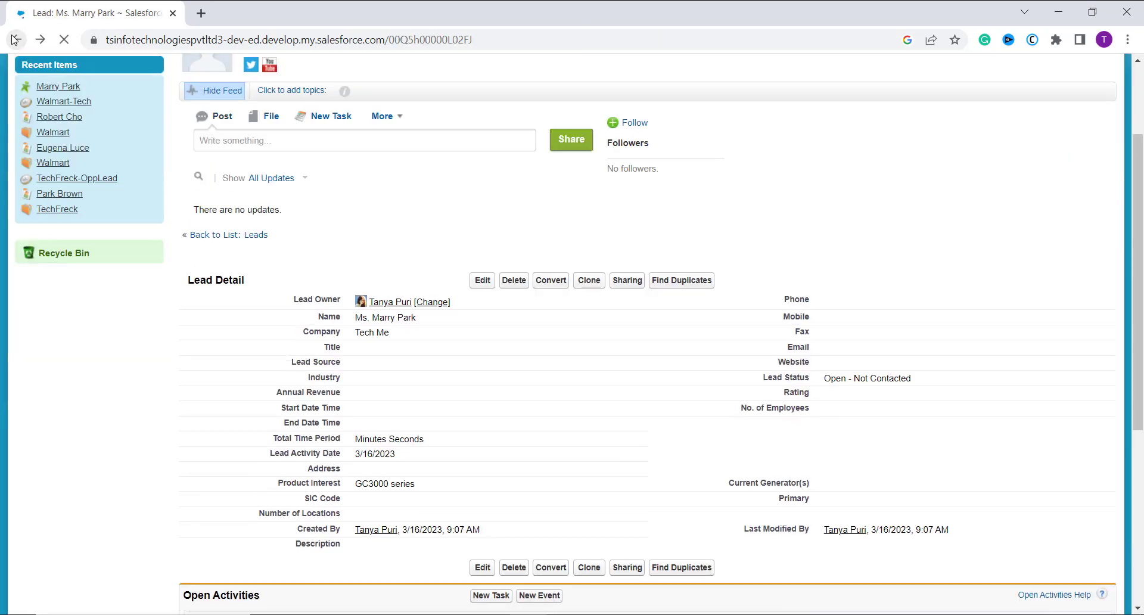
click(15, 39)
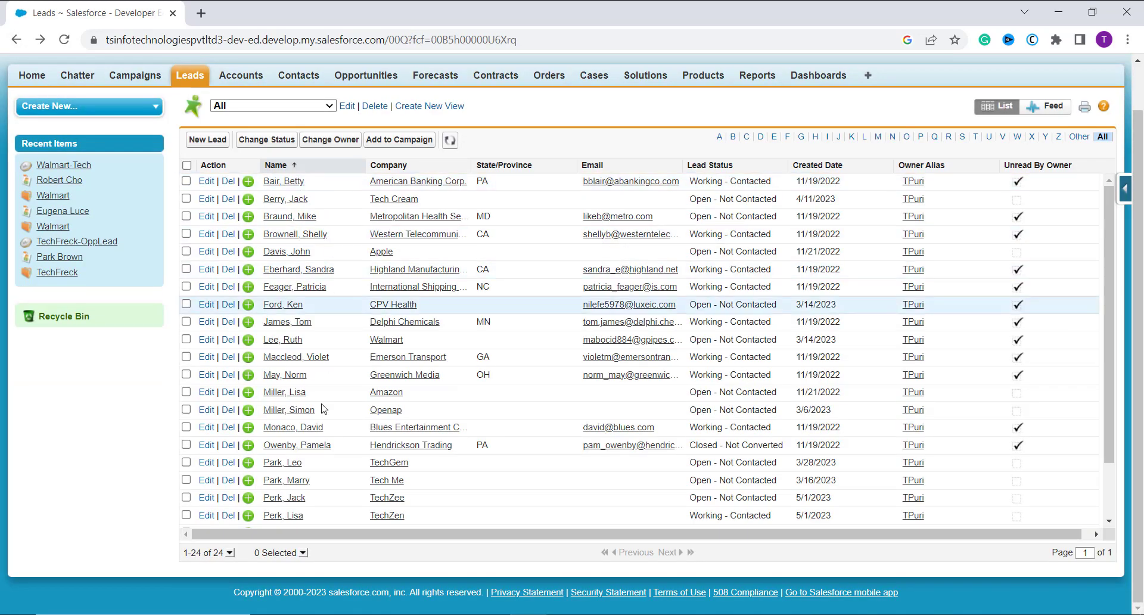
click(291, 431)
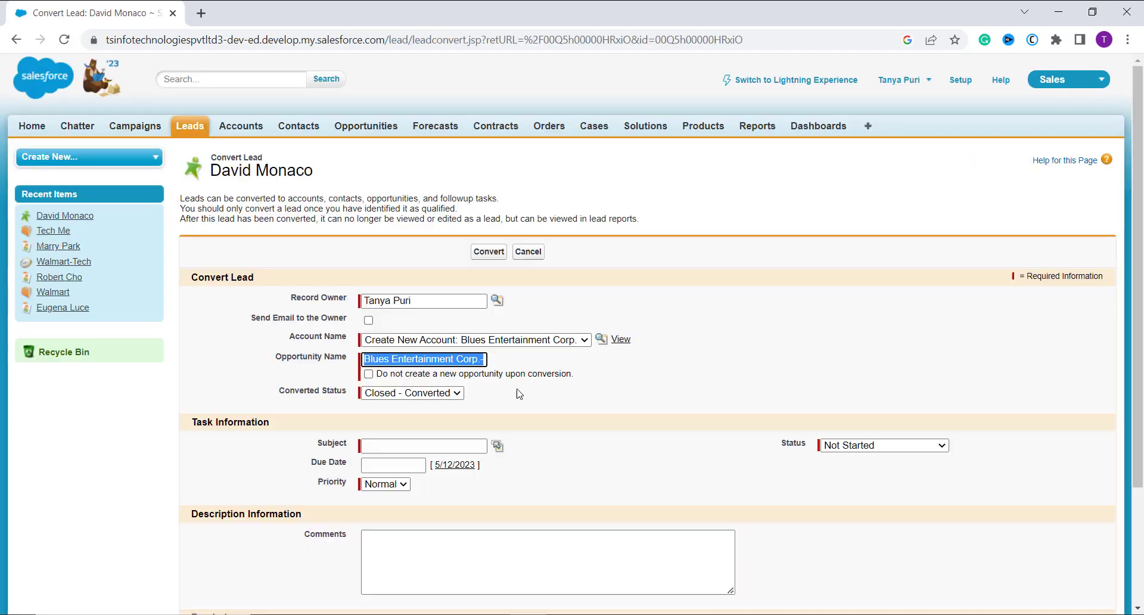
click(484, 360)
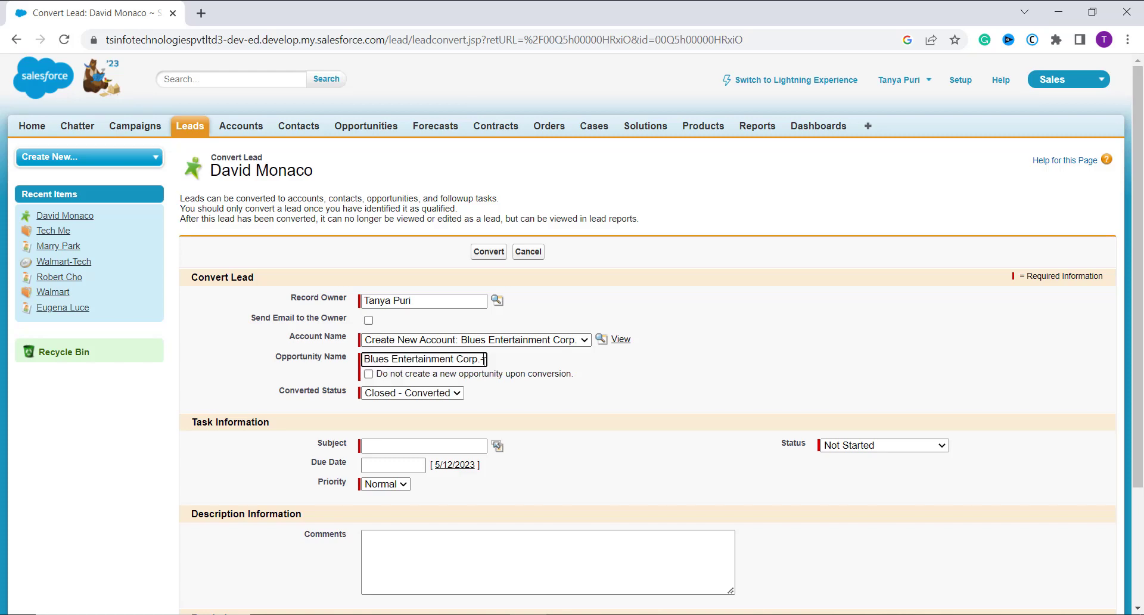
text(-Tech)
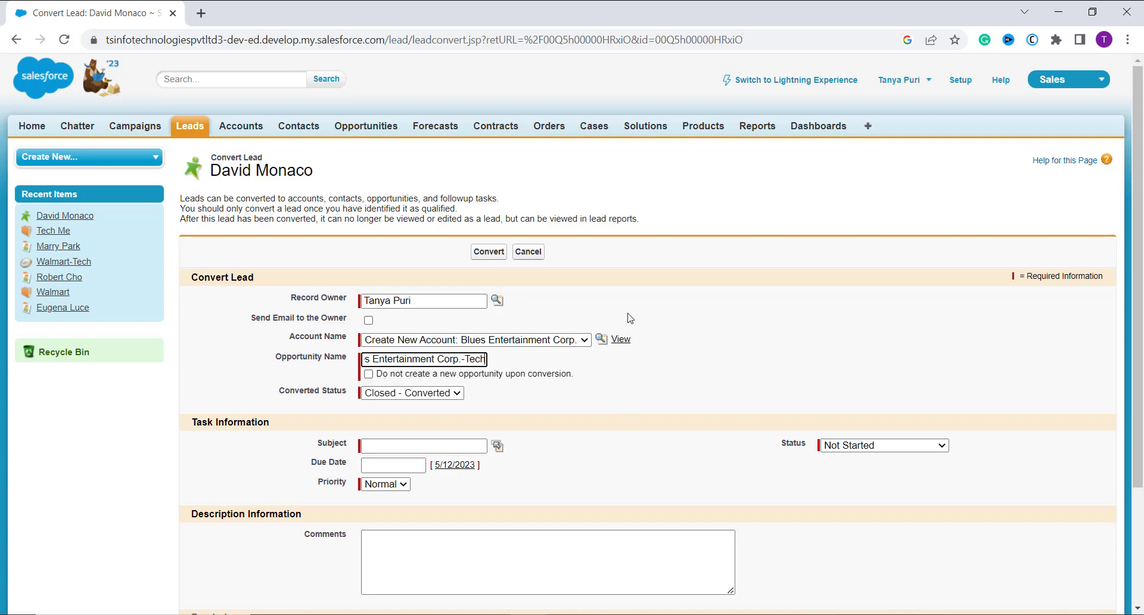
click(479, 254)
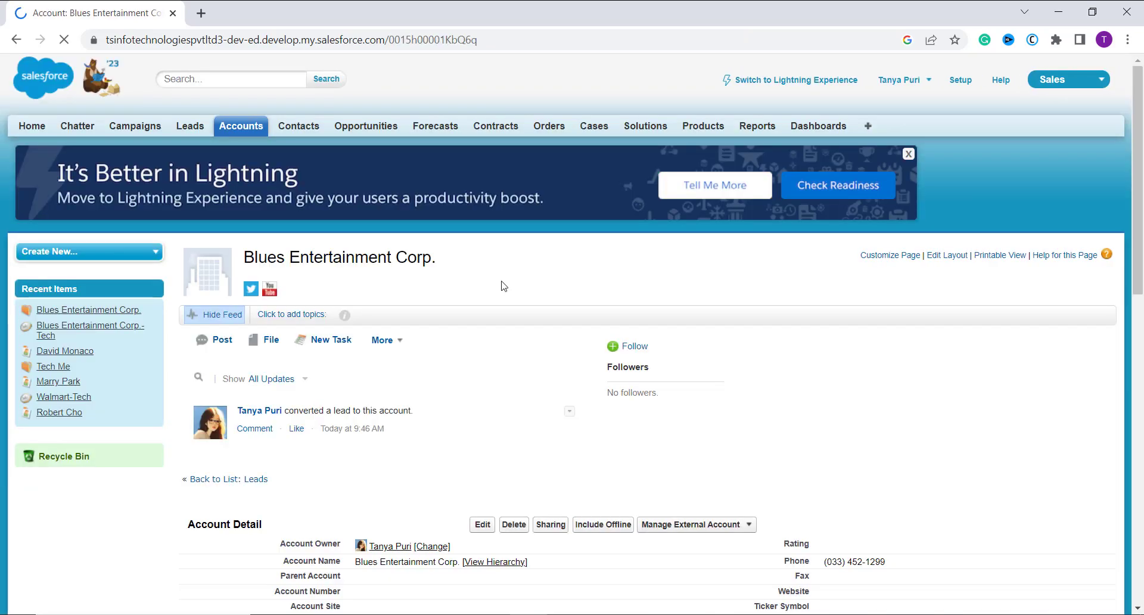
Scroll the Blues Entertainment Corp. account to its CFO contact and Blues Entertainment Corp.-Tech opportunity
drag(503, 286, 392, 29)
scroll(522, 291, down, 6)
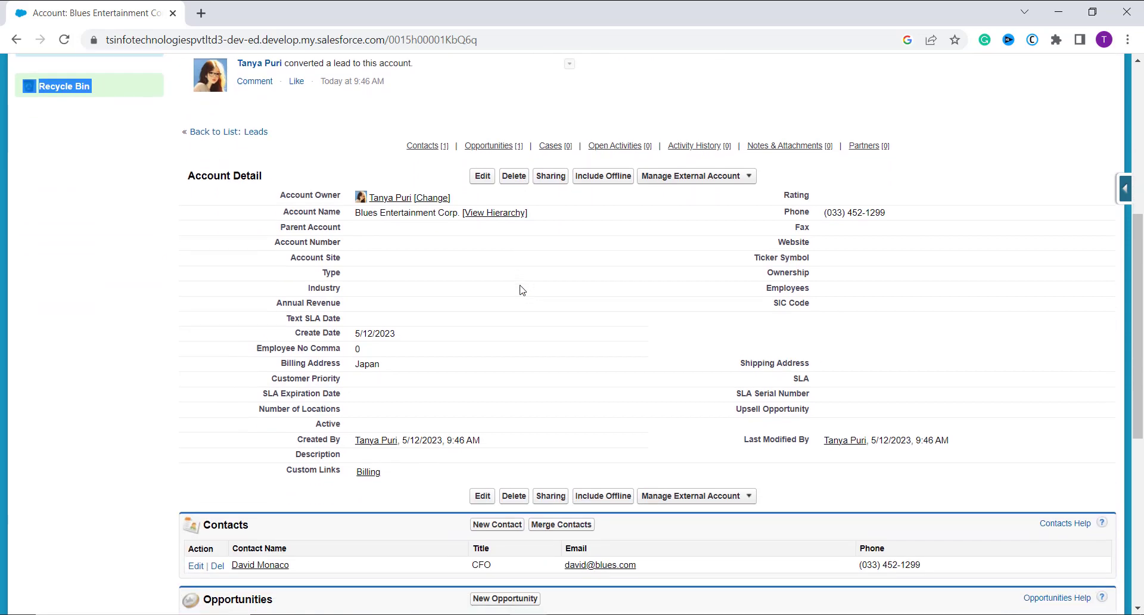
scroll(521, 290, down, 6)
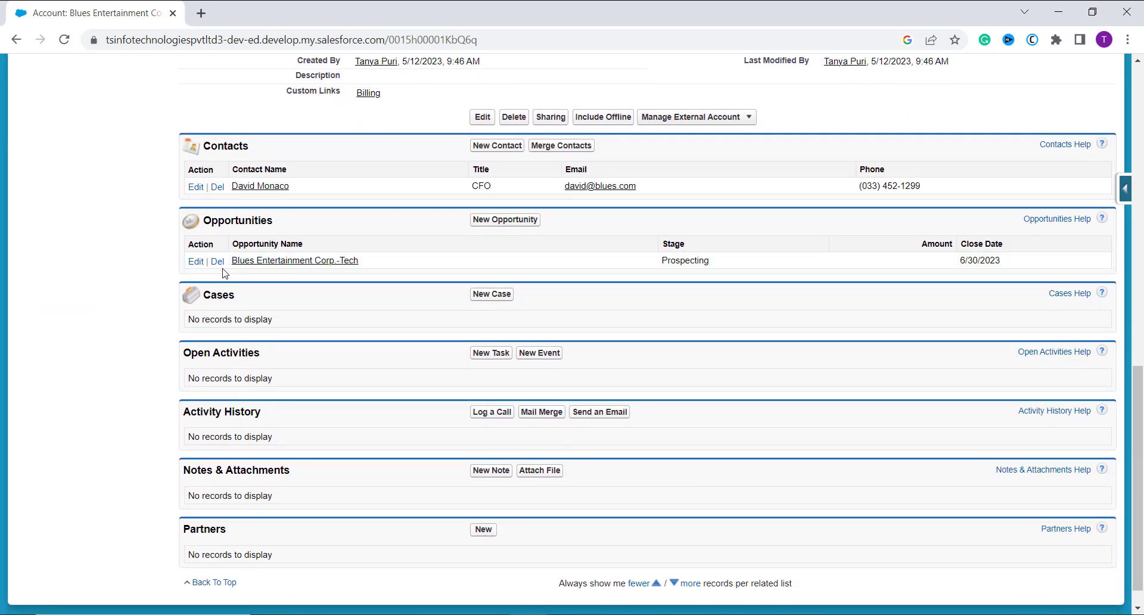
scroll(345, 250, down, 1)
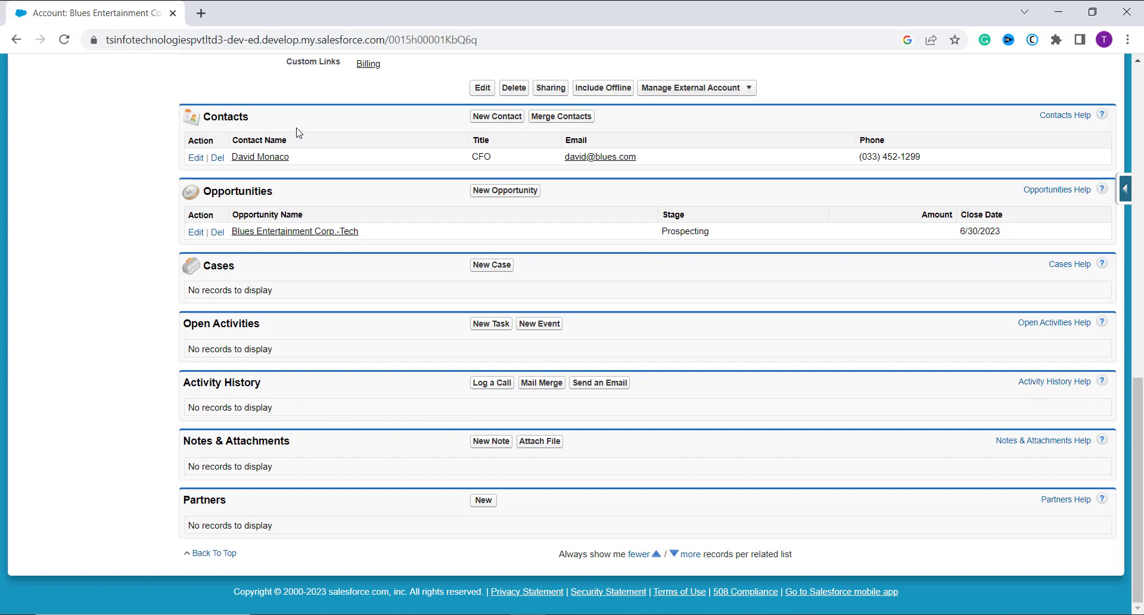